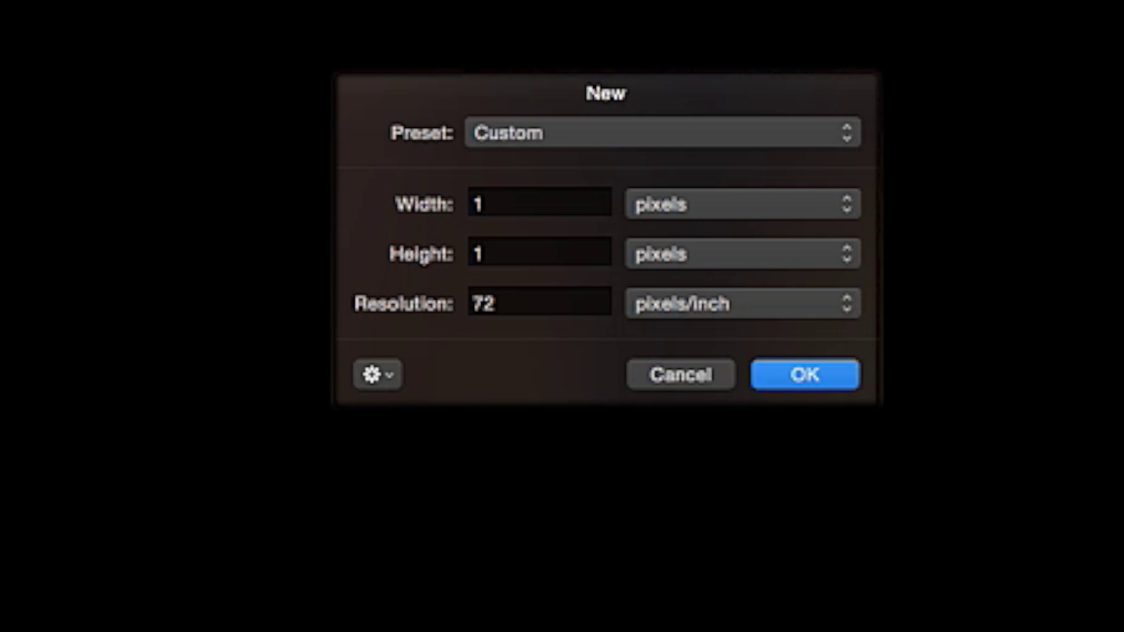
# Step: Set up a new image 1200 pixels wide and 720 pixels high
pyautogui.click(493, 194)
pyautogui.write('200')
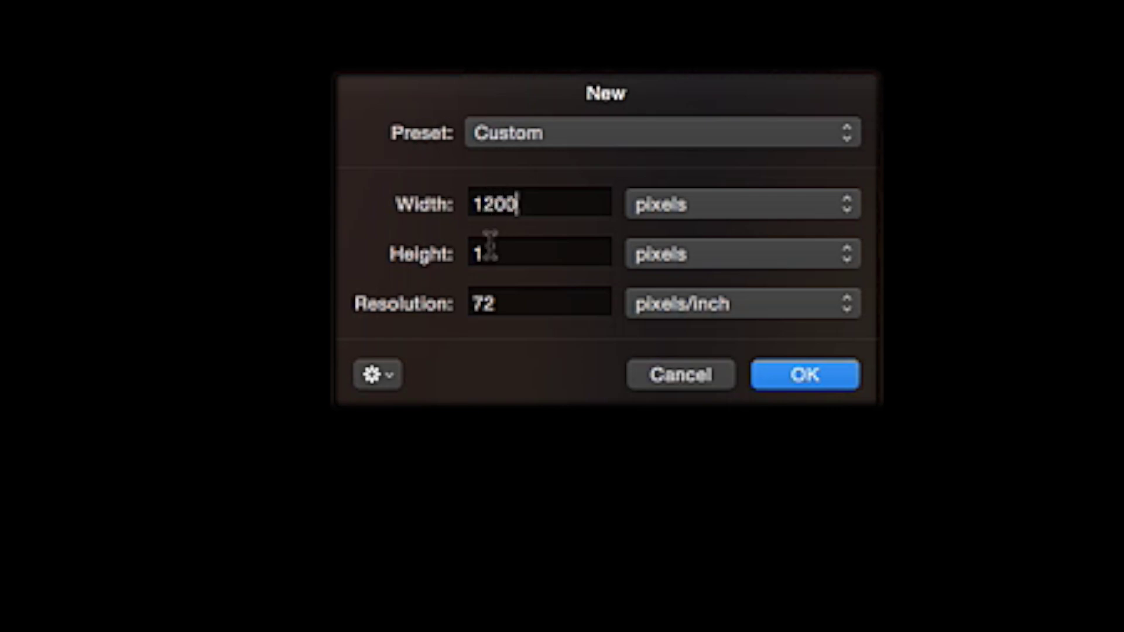
pyautogui.click(490, 246)
pyautogui.write('720')
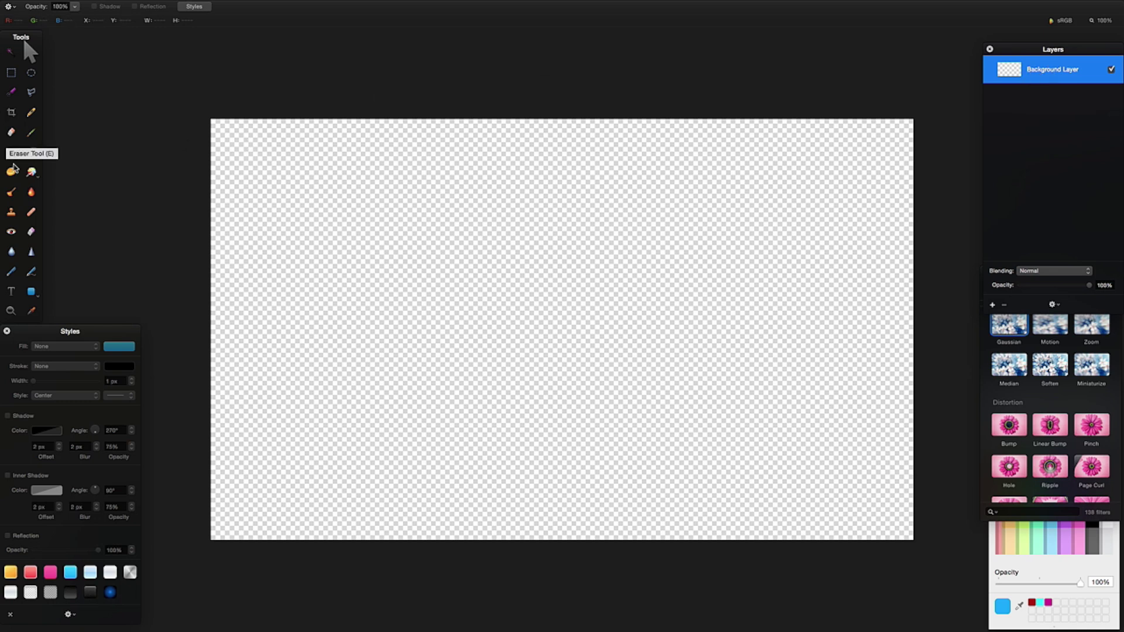
# Step: Activate the Gradient tool and bring up the gradient editor with the black-to-gray radial gradient
pyautogui.click(11, 152)
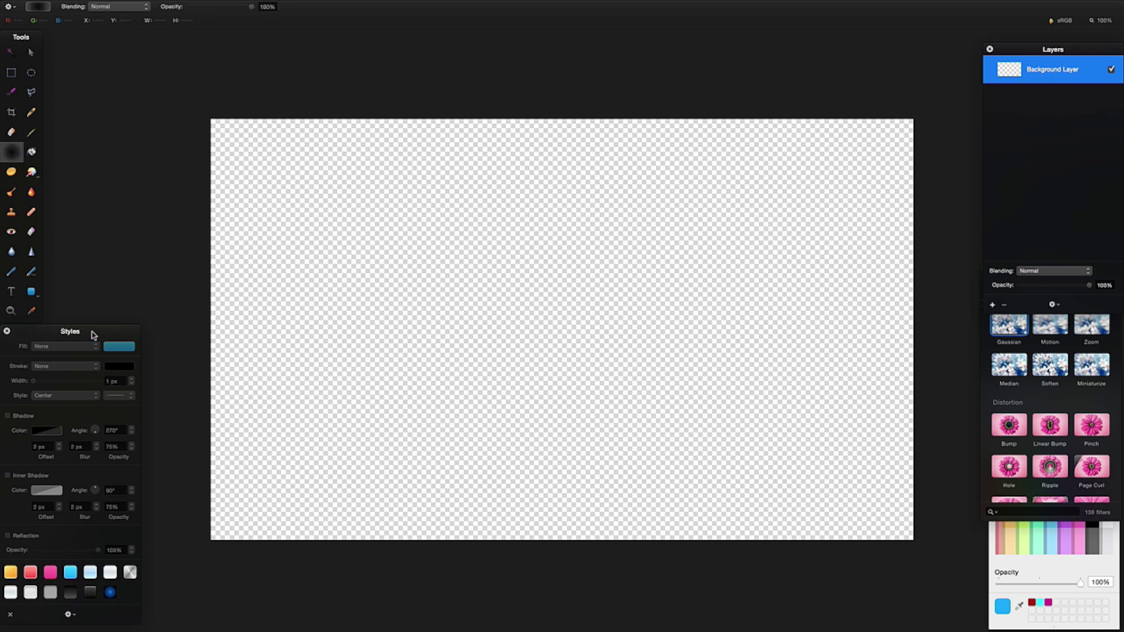
pyautogui.moveTo(93, 333)
pyautogui.mouseDown()
pyautogui.moveTo(90, 294)
pyautogui.moveTo(99, 315)
pyautogui.mouseUp()
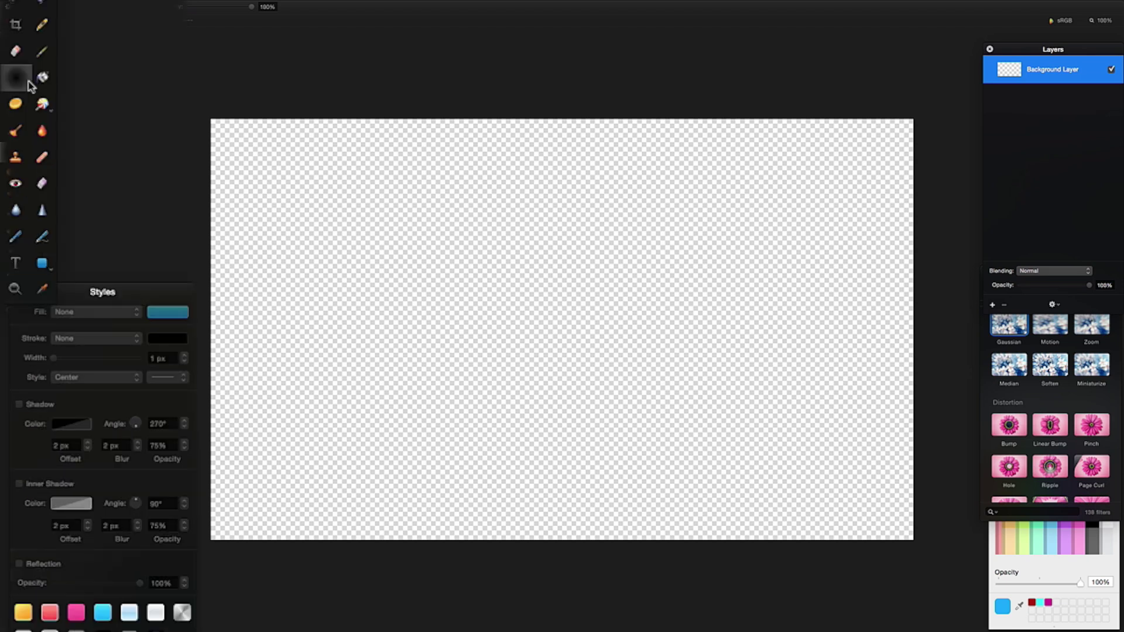
pyautogui.doubleClick(21, 156)
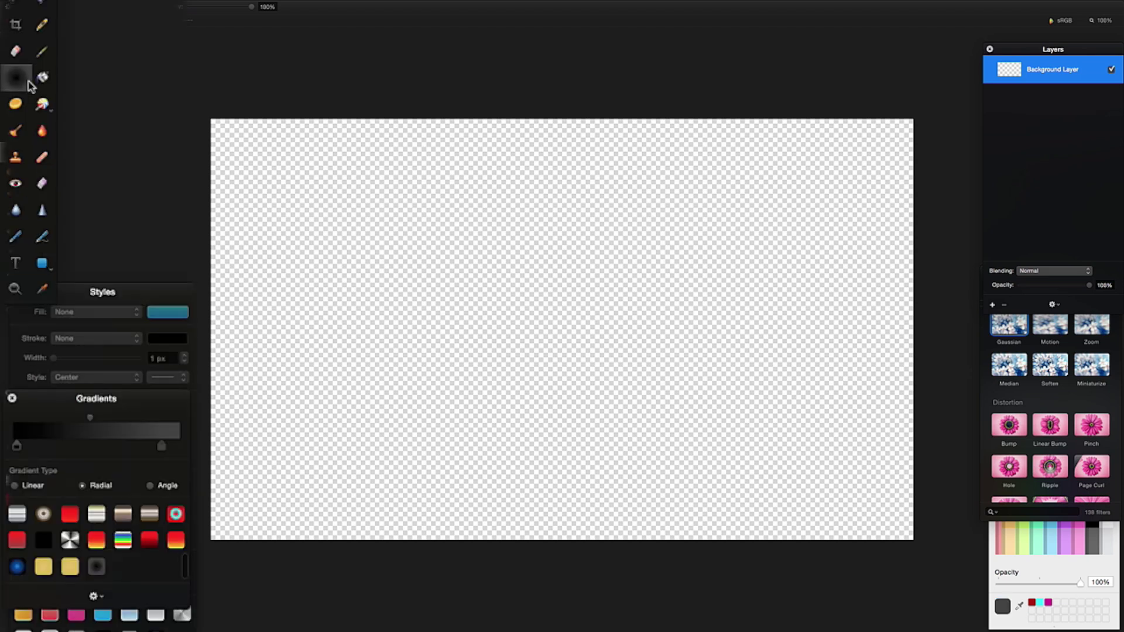
pyautogui.click(12, 398)
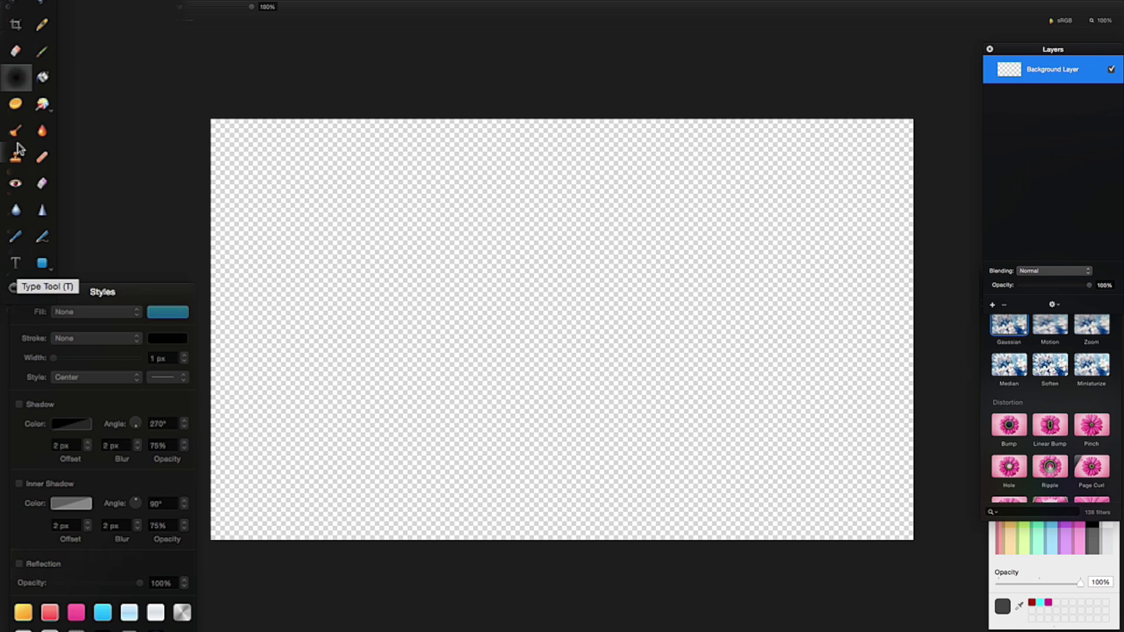
pyautogui.doubleClick(17, 92)
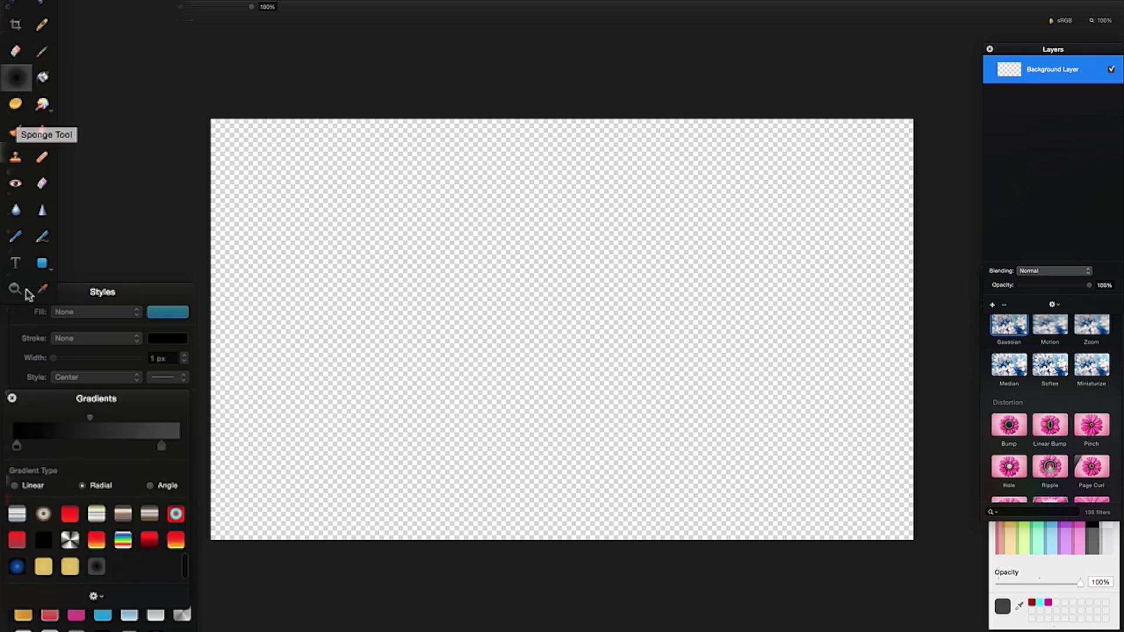
pyautogui.click(12, 399)
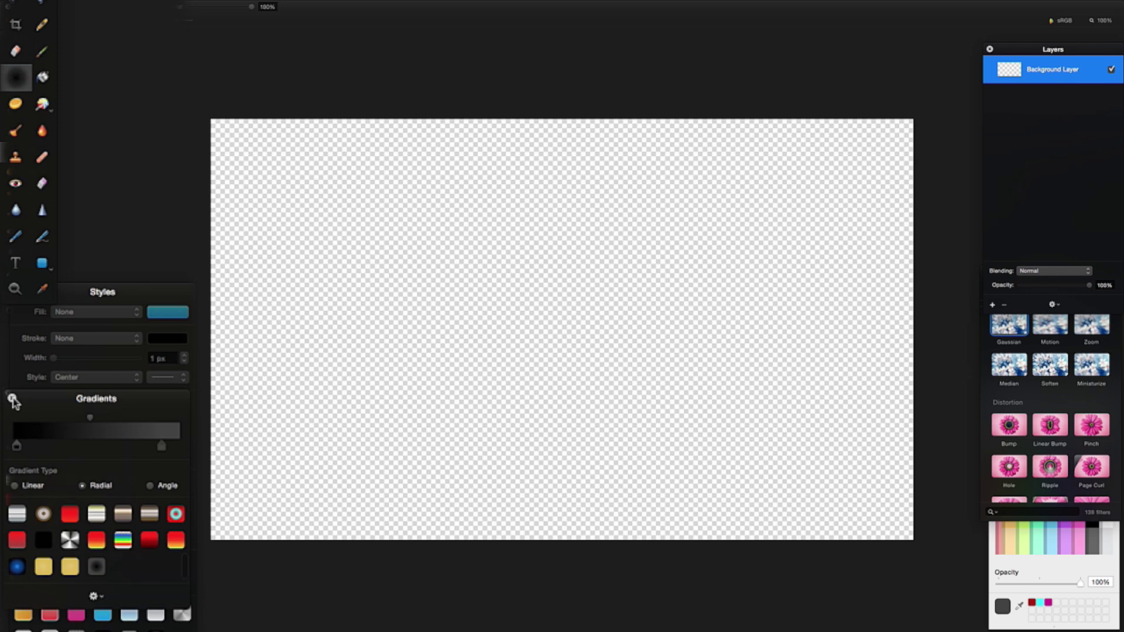
pyautogui.moveTo(68, 406); pyautogui.dragTo(72, 439)
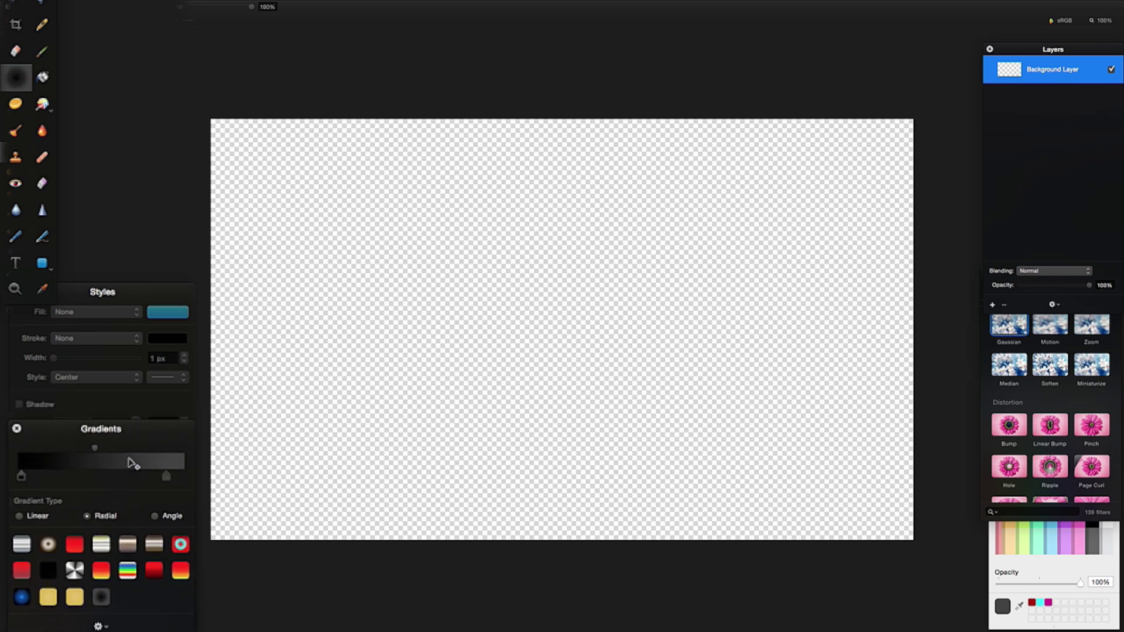
# Step: Stretch the gradient's gray end stop to its full extent and fill the background layer with the radial gradient, black at the centre
pyautogui.moveTo(168, 481); pyautogui.dragTo(184, 480)
pyautogui.moveTo(107, 451)
pyautogui.mouseDown()
pyautogui.moveTo(133, 452)
pyautogui.moveTo(110, 450)
pyautogui.mouseUp()
pyautogui.moveTo(489, 312)
pyautogui.mouseDown()
pyautogui.moveTo(761, 623)
pyautogui.moveTo(949, 624)
pyautogui.mouseUp()
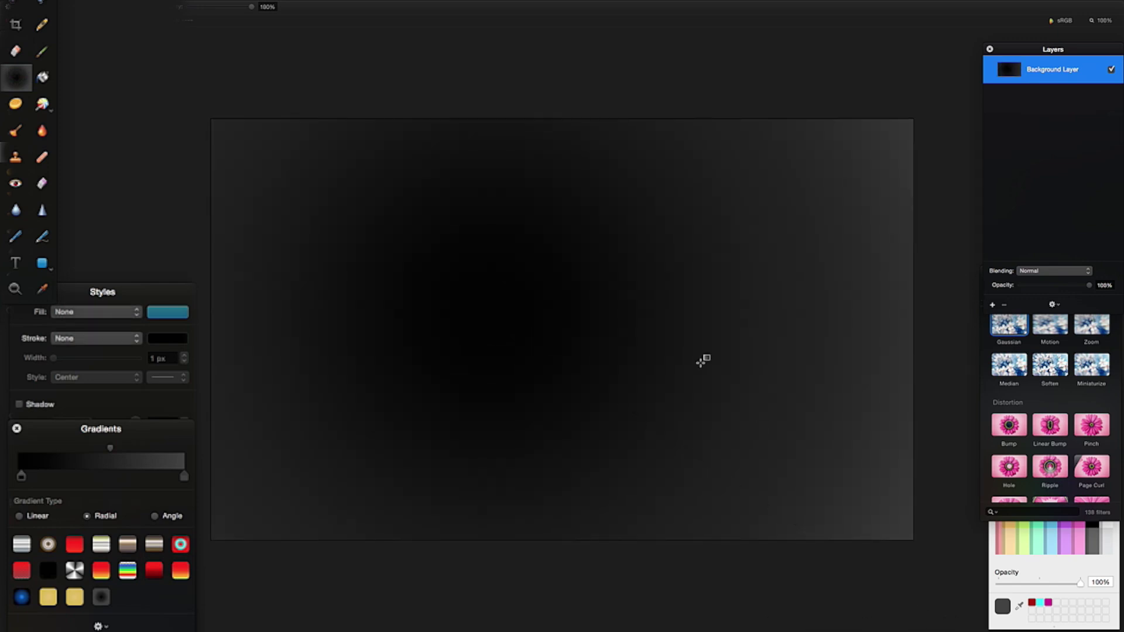
pyautogui.moveTo(545, 293); pyautogui.dragTo(1116, 626)
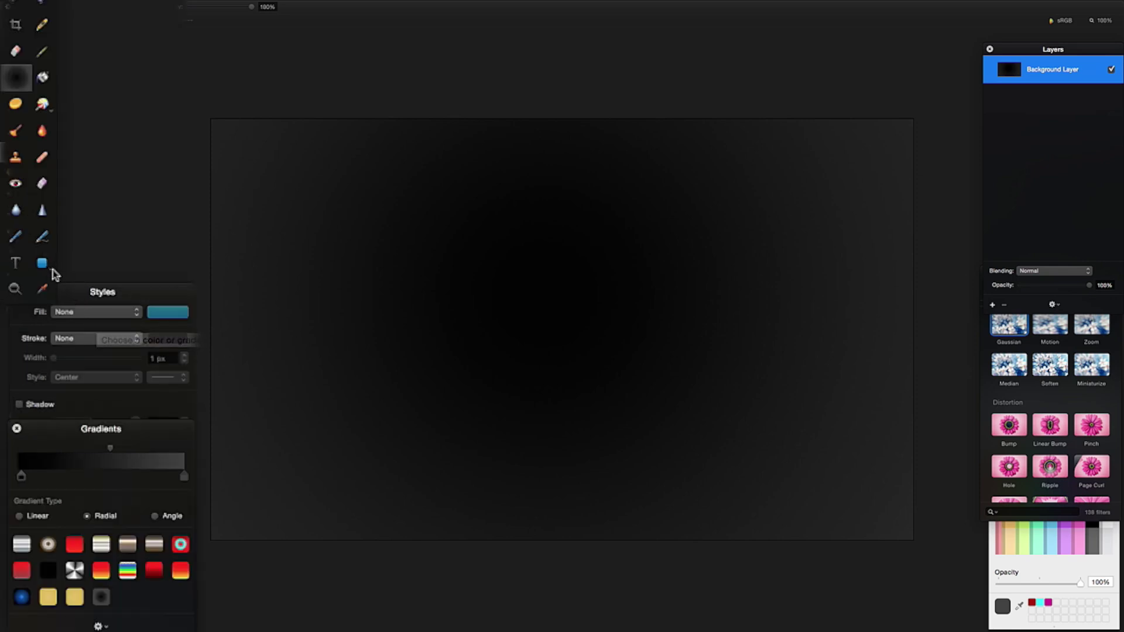
# Step: Draw a rounded rectangle about 864 by 358 px across the middle of the canvas
pyautogui.click(37, 296)
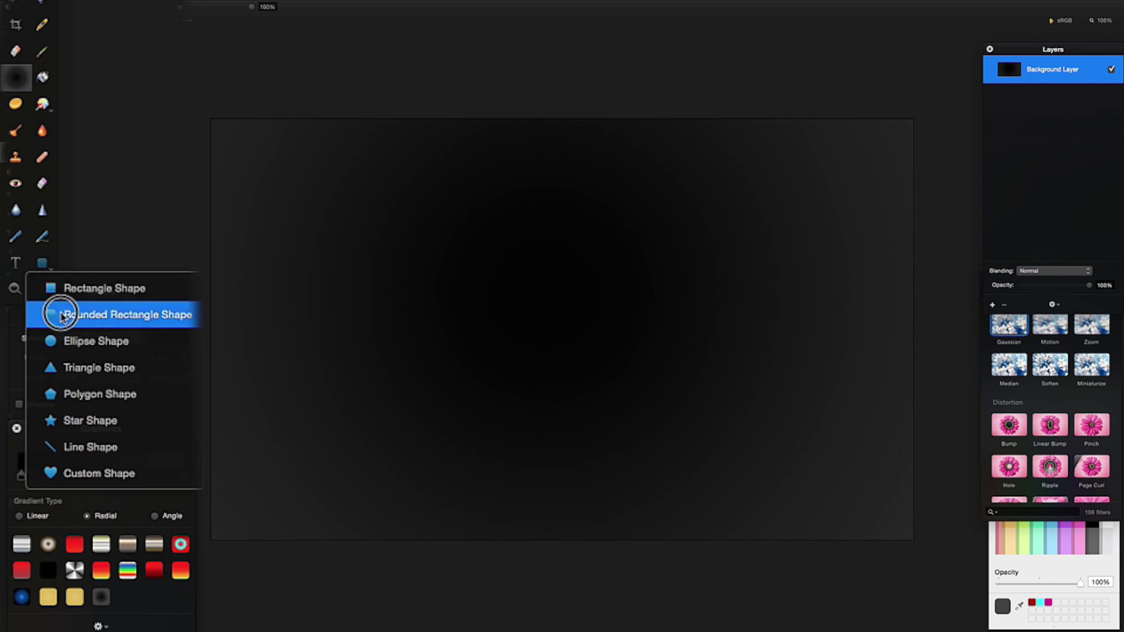
pyautogui.click(61, 316)
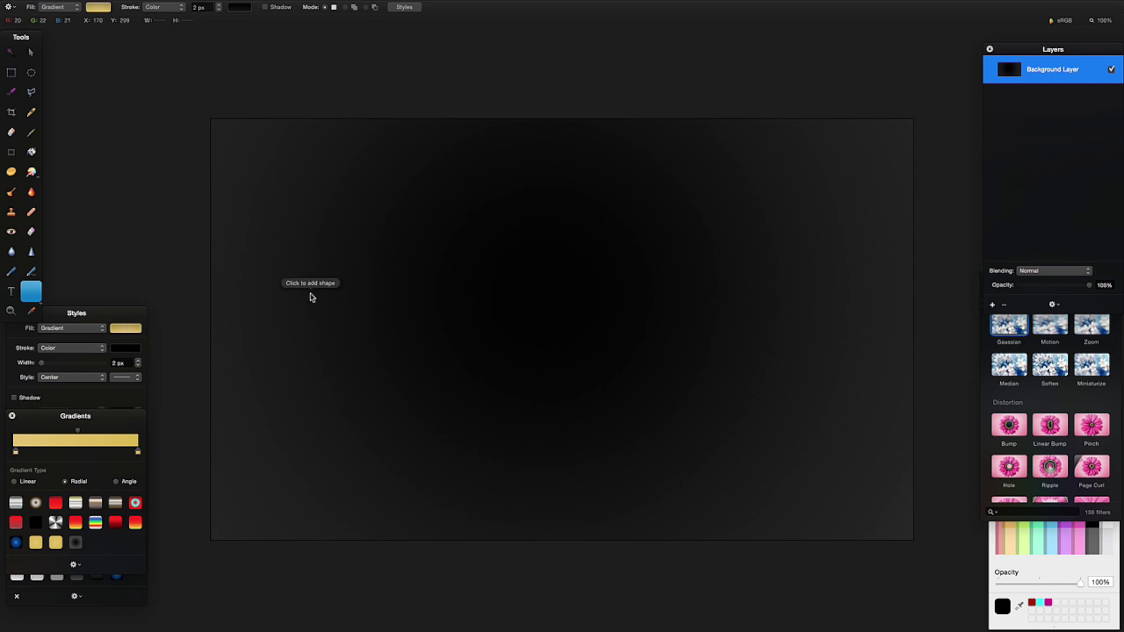
pyautogui.click(315, 240)
pyautogui.moveTo(315, 240)
pyautogui.mouseDown()
pyautogui.moveTo(520, 445)
pyautogui.moveTo(820, 448)
pyautogui.mouseUp()
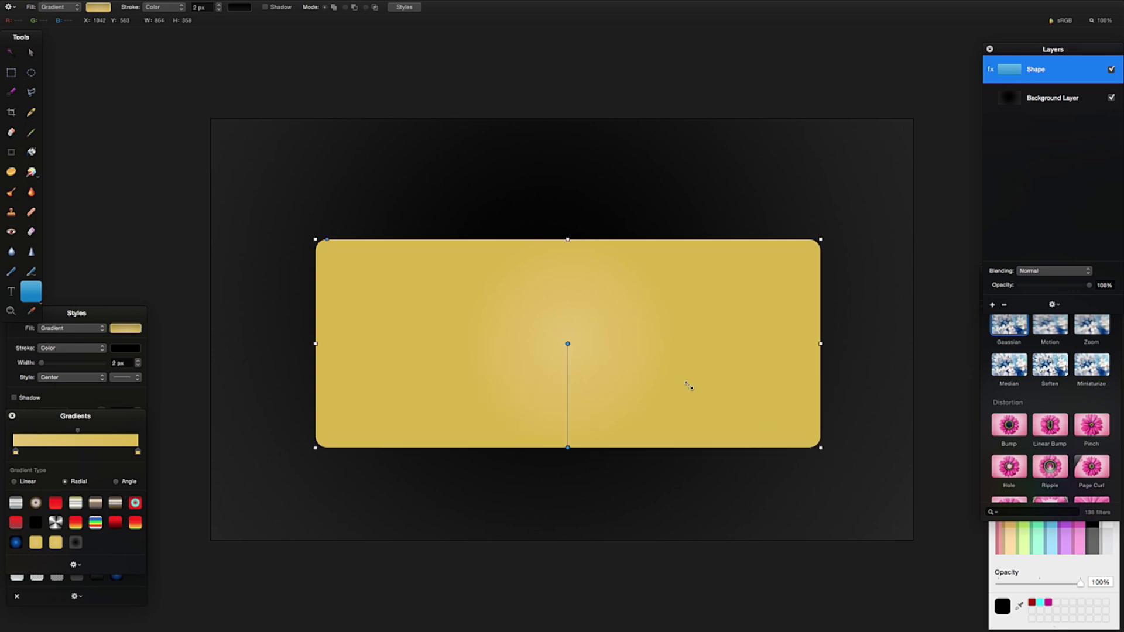
# Step: Switch the rounded rectangle's stroke to a solid color and make it light orange
pyautogui.press('v')
pyautogui.click(103, 349)
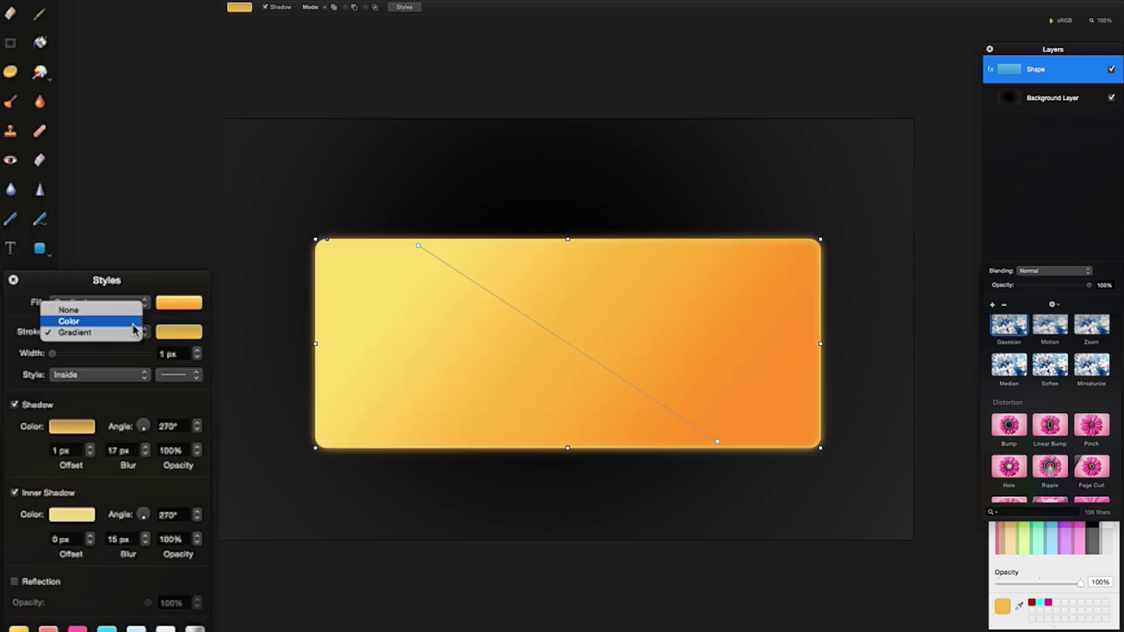
pyautogui.click(51, 349)
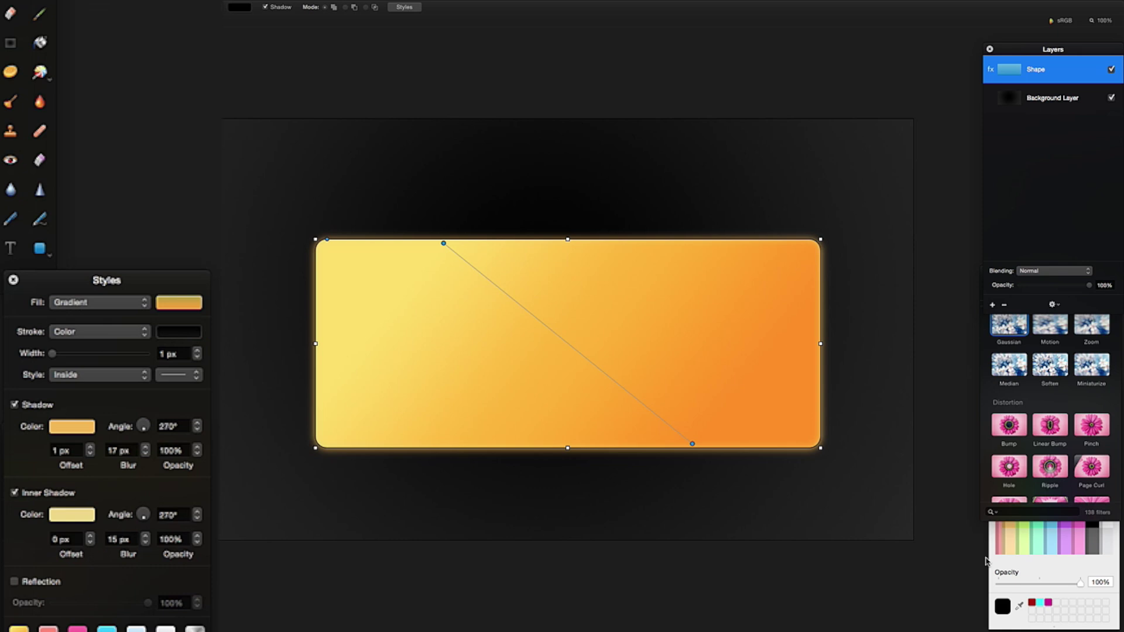
pyautogui.click(1007, 581)
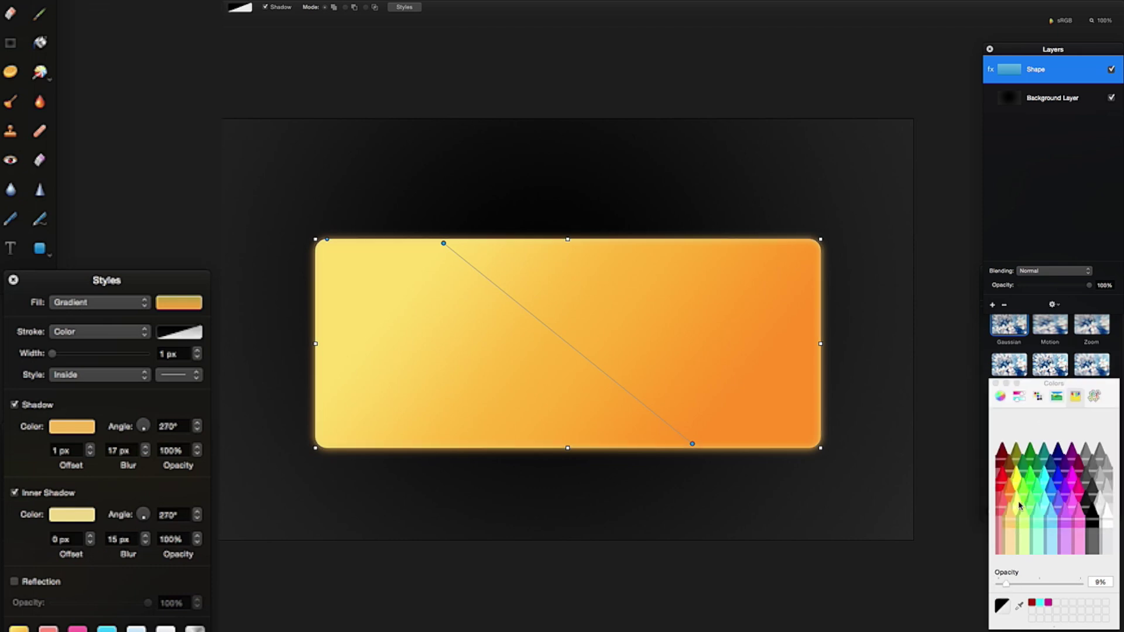
pyautogui.click(1013, 514)
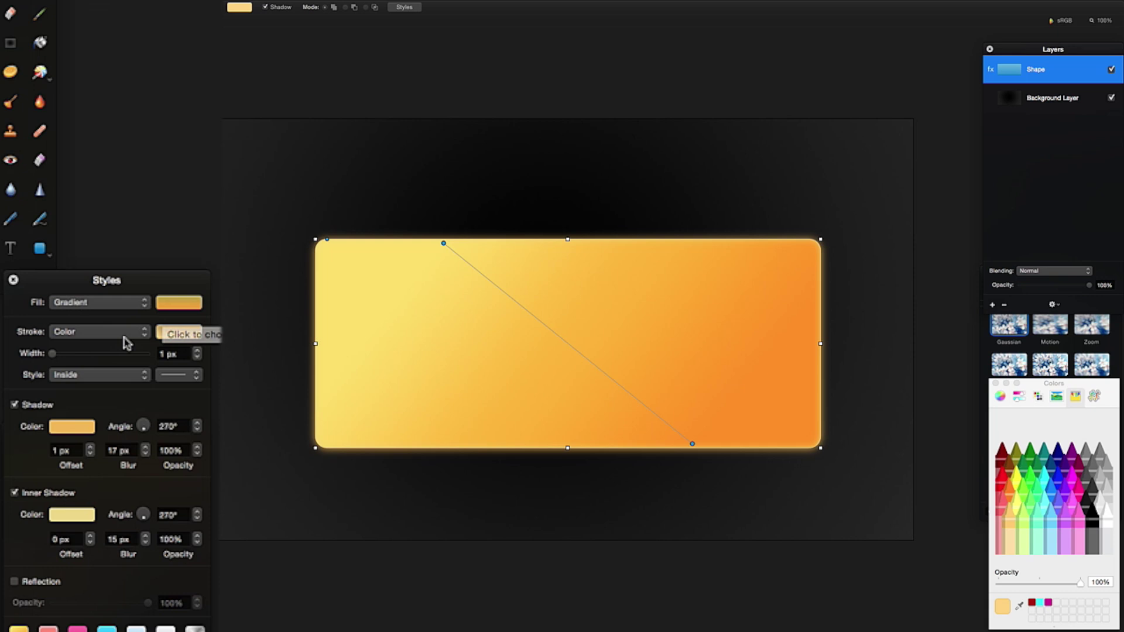
# Step: Give the rounded rectangle a solid Licorice black fill and turn off its shadow and inner shadow
pyautogui.click(145, 302)
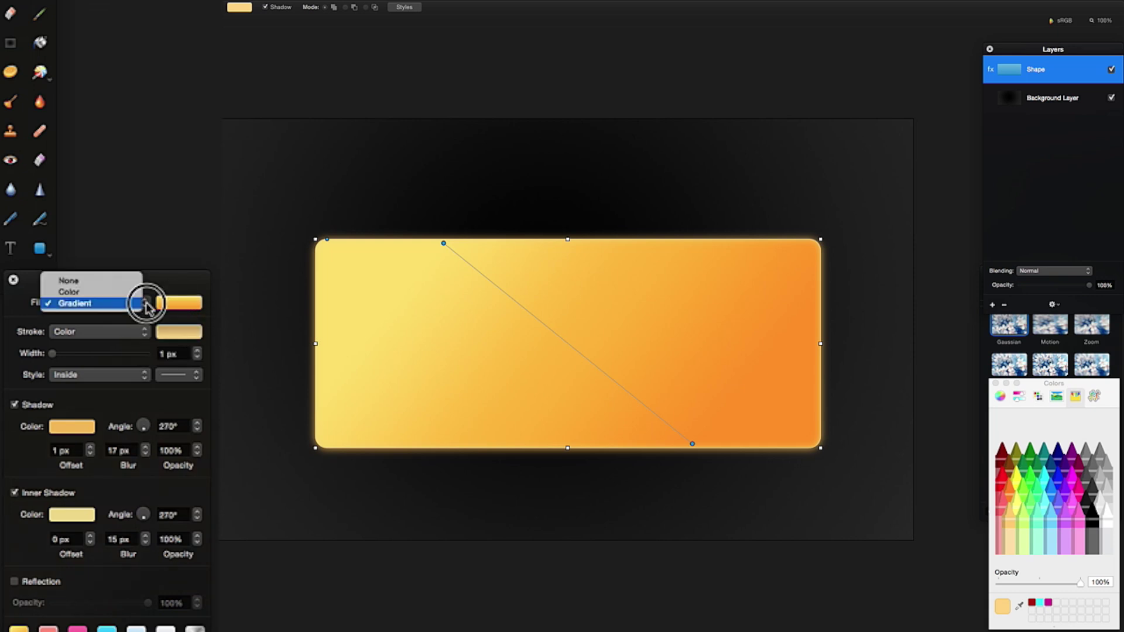
pyautogui.click(139, 292)
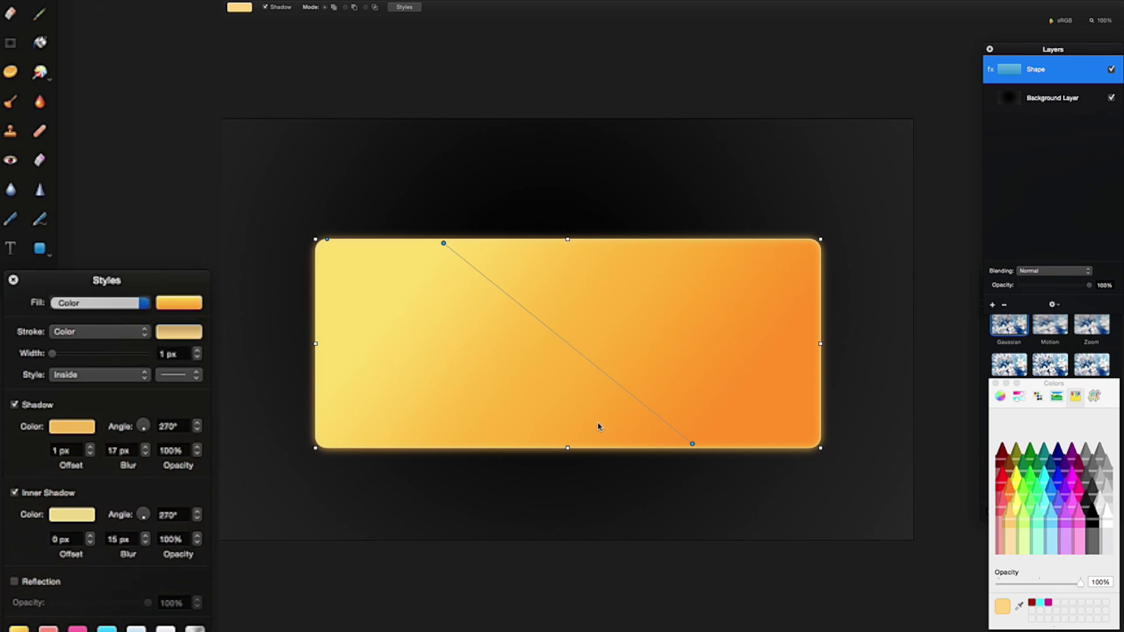
pyautogui.click(1089, 505)
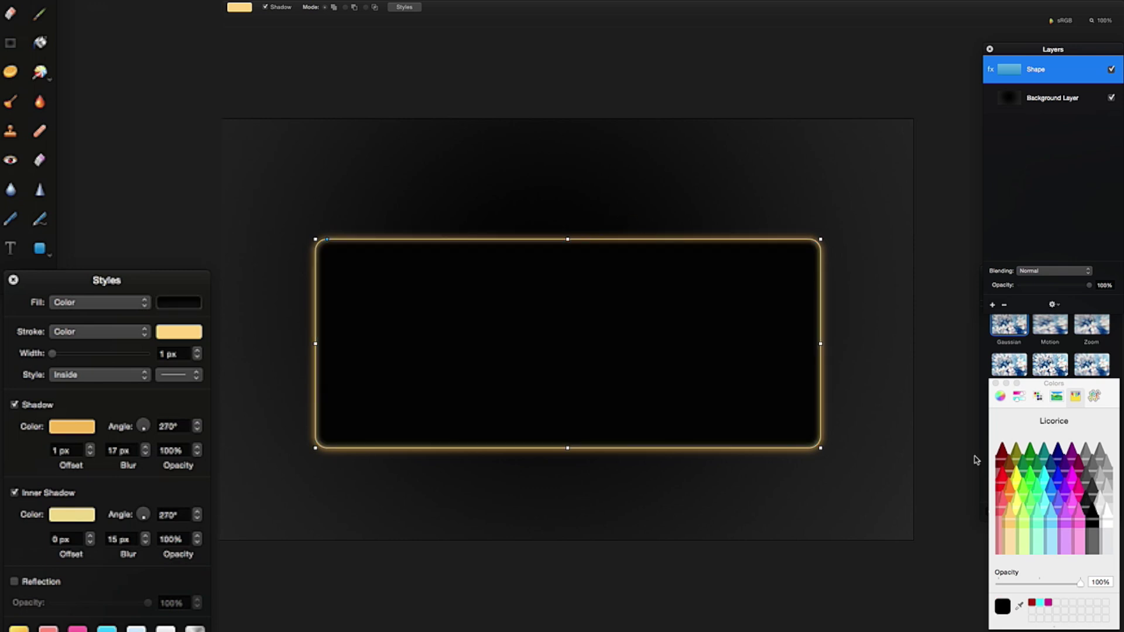
pyautogui.click(1104, 514)
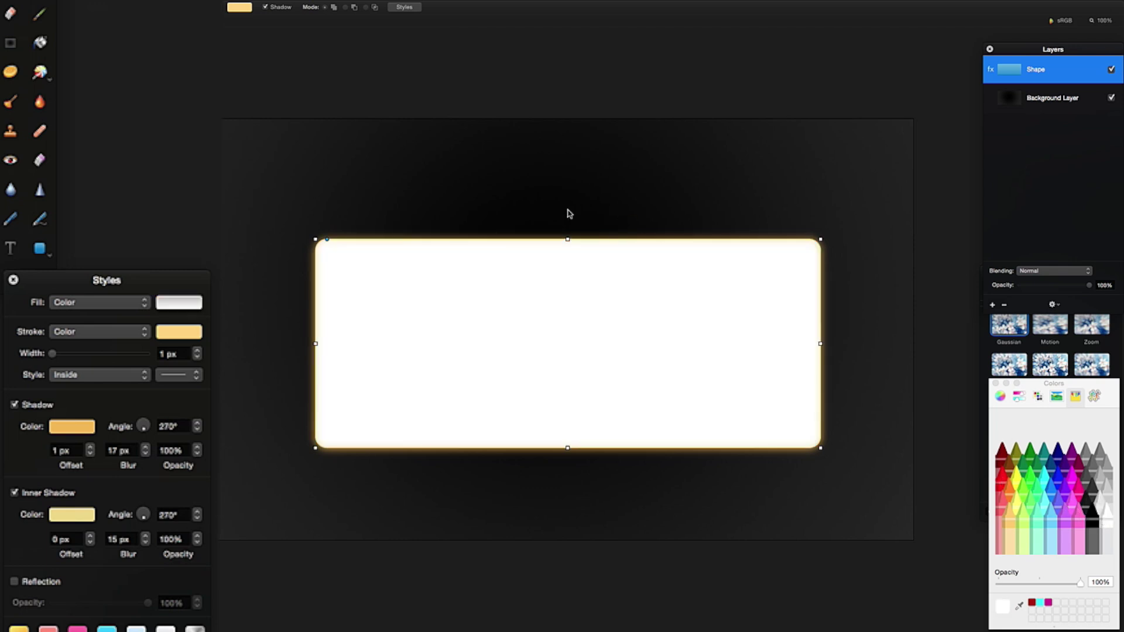
pyautogui.click(1093, 513)
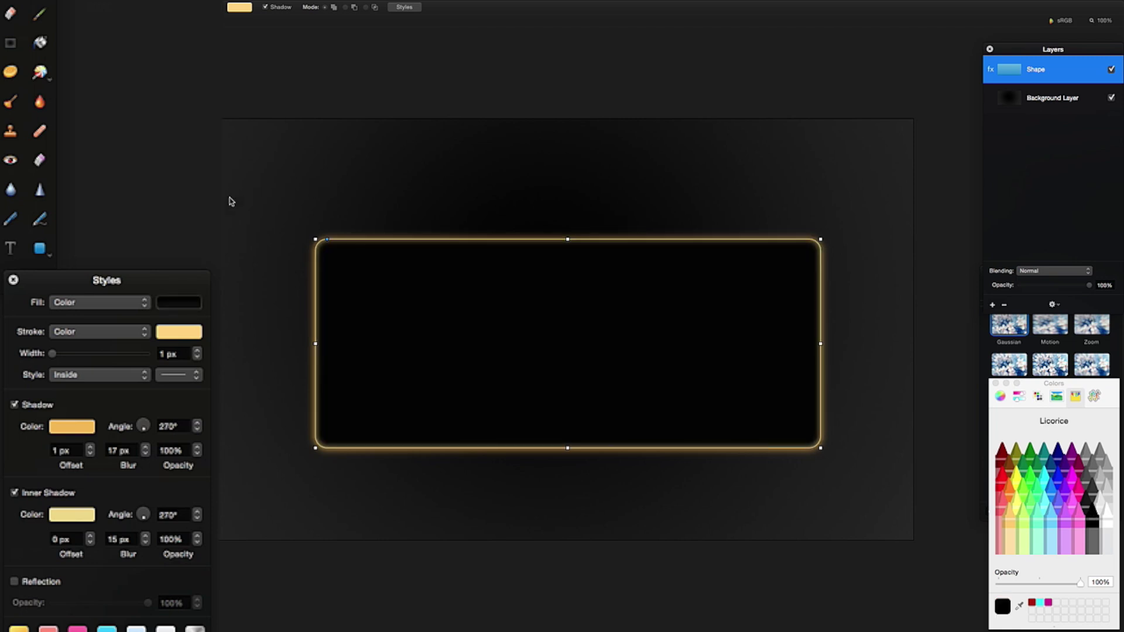
pyautogui.click(15, 405)
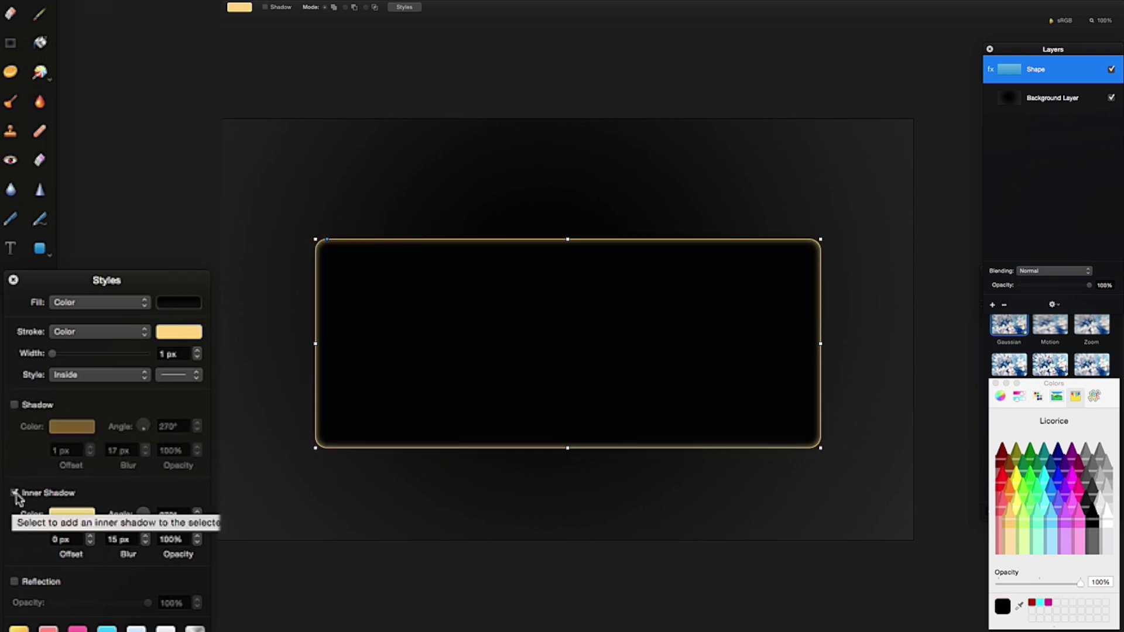
pyautogui.click(15, 494)
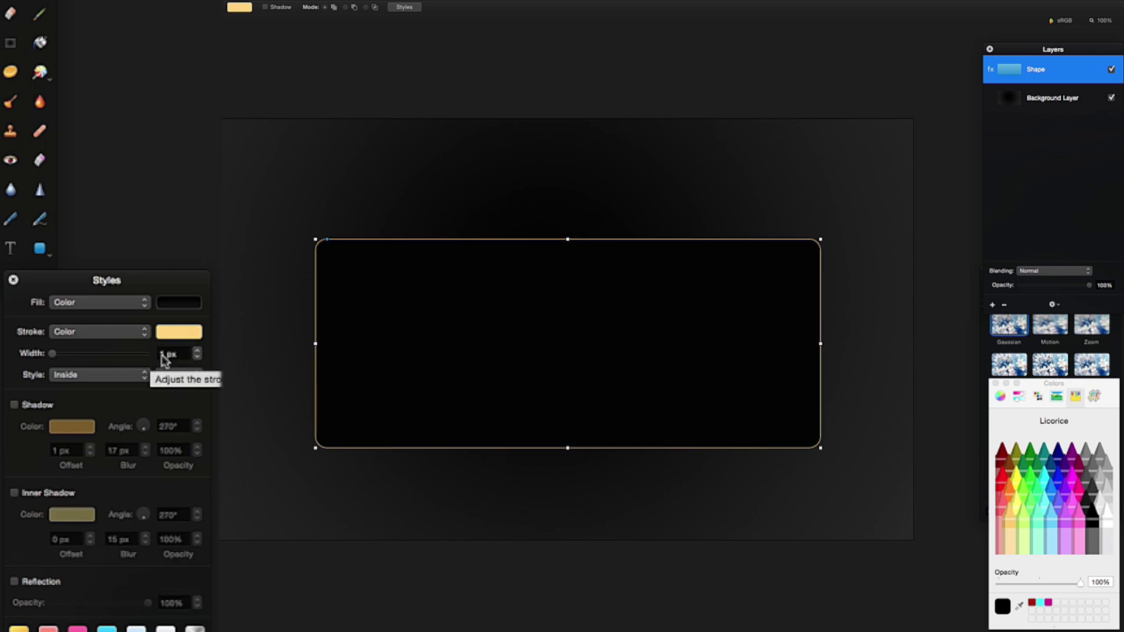
# Step: Set the rounded rectangle's stroke width to 2 px and move the shape to the centre of the canvas
pyautogui.click(161, 354)
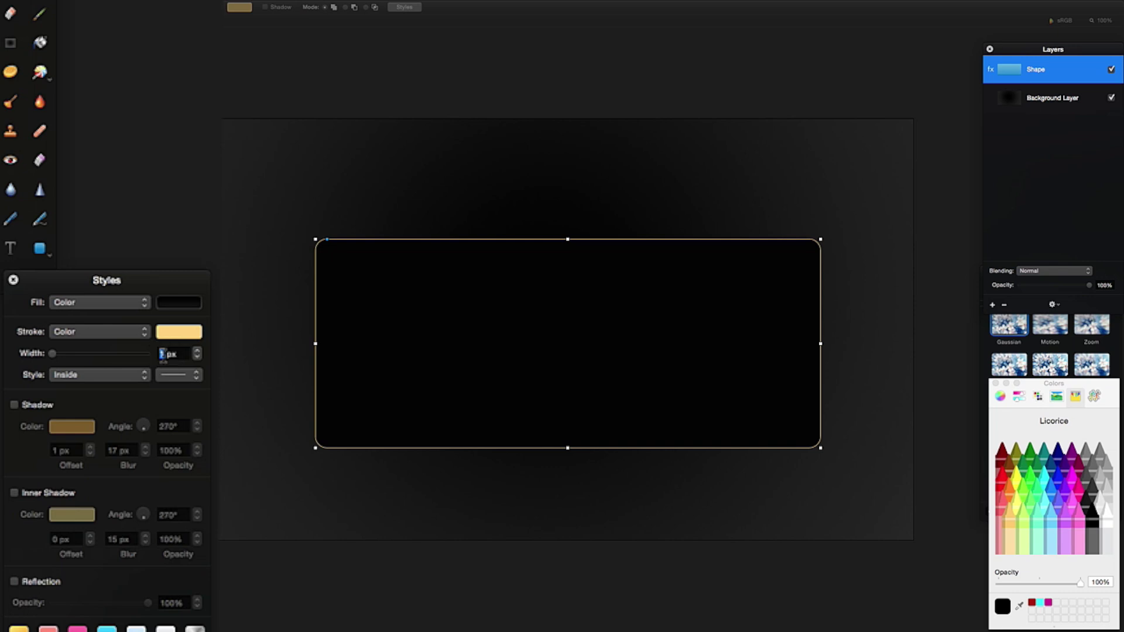
pyautogui.write('2')
pyautogui.press('Return')
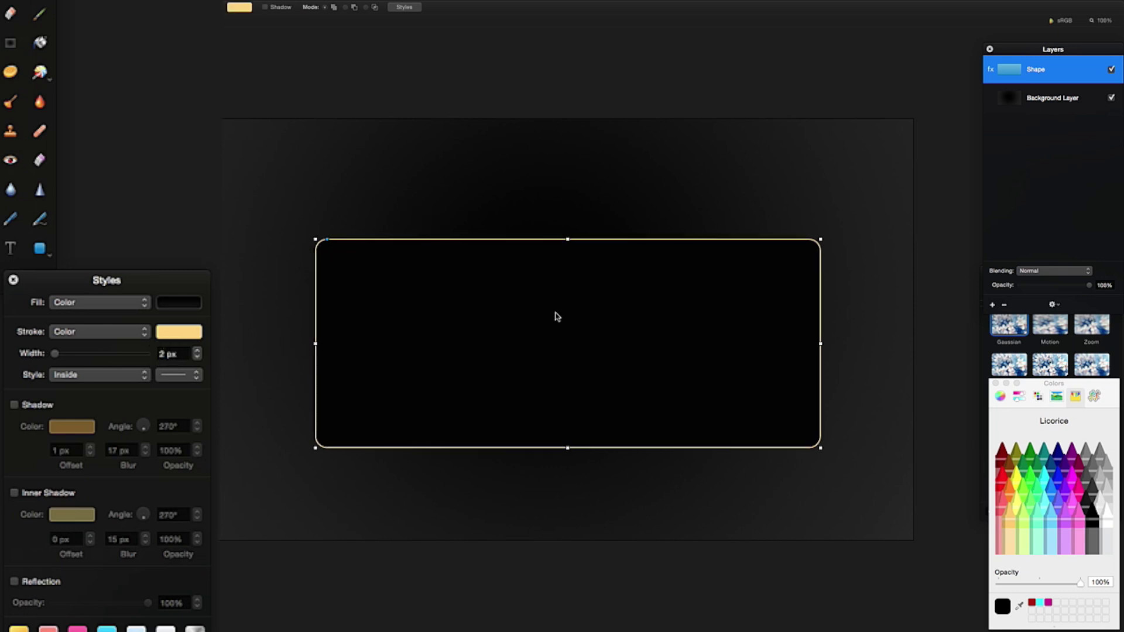
pyautogui.moveTo(492, 291)
pyautogui.mouseDown()
pyautogui.moveTo(492, 265)
pyautogui.moveTo(485, 276)
pyautogui.mouseUp()
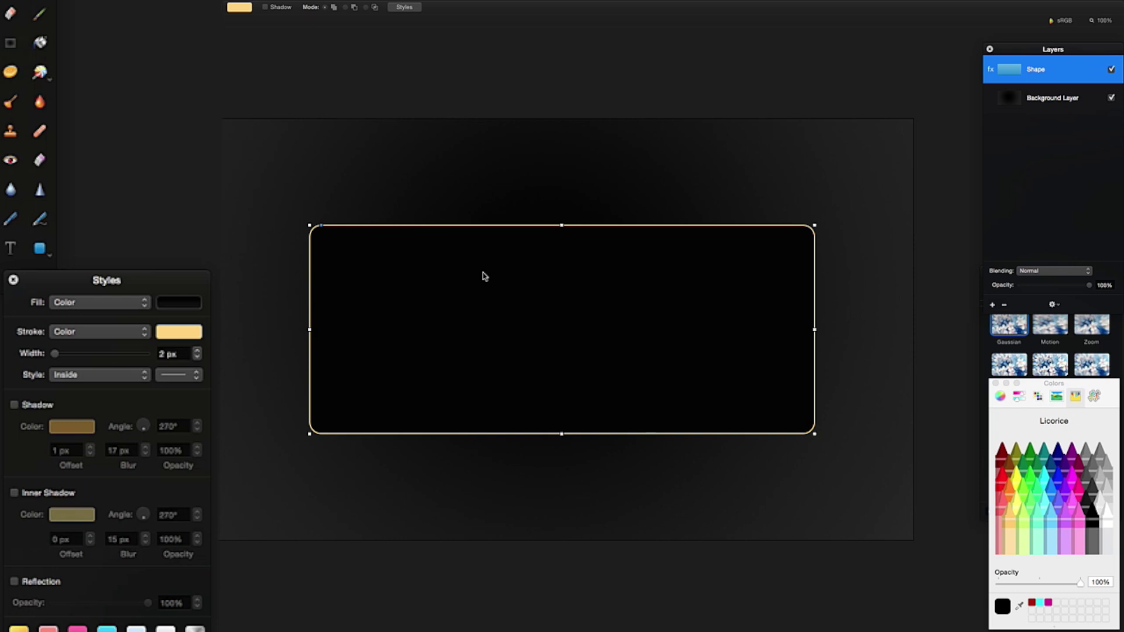
# Step: Add a text box over the rounded rectangle and replace its placeholder with 13THDESIGN
pyautogui.moveTo(125, 281); pyautogui.dragTo(116, 257)
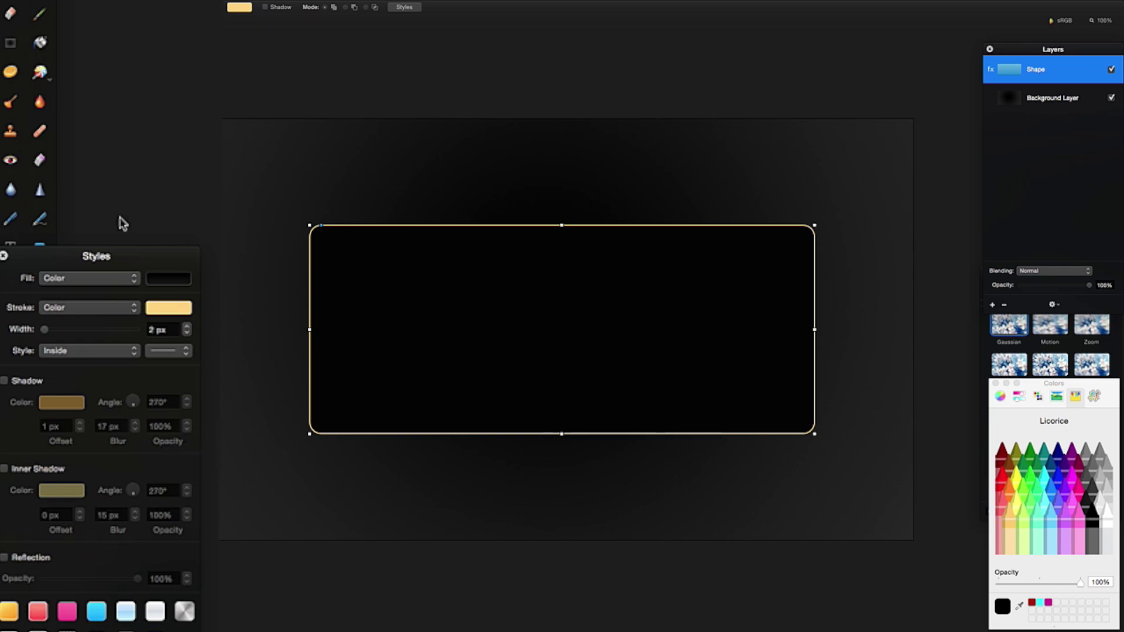
pyautogui.click(13, 255)
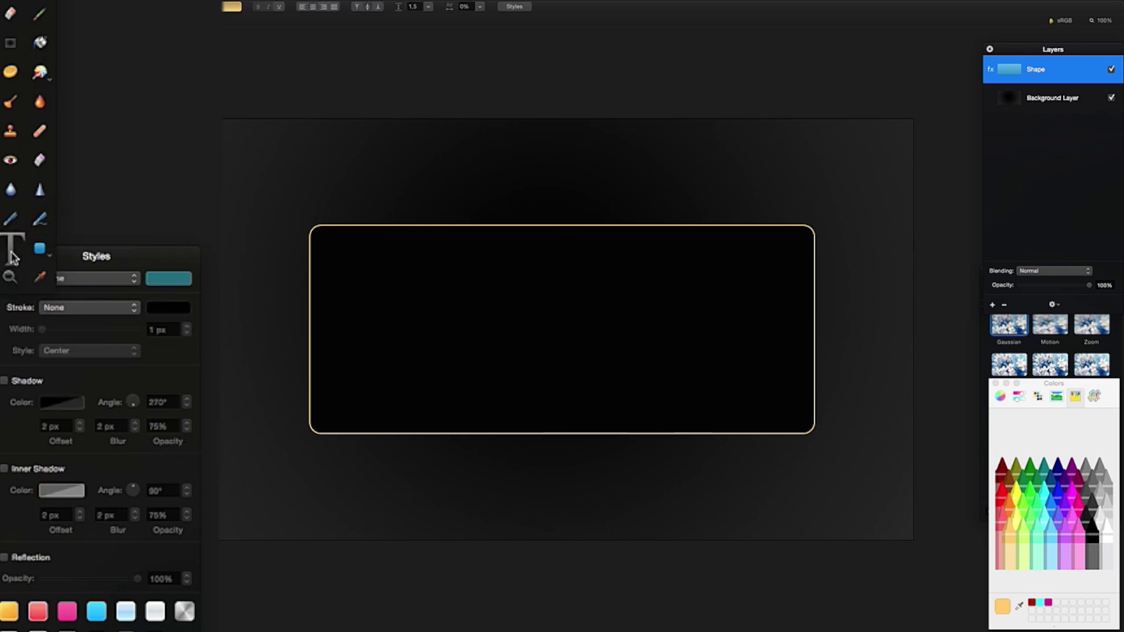
pyautogui.moveTo(388, 292); pyautogui.dragTo(767, 496)
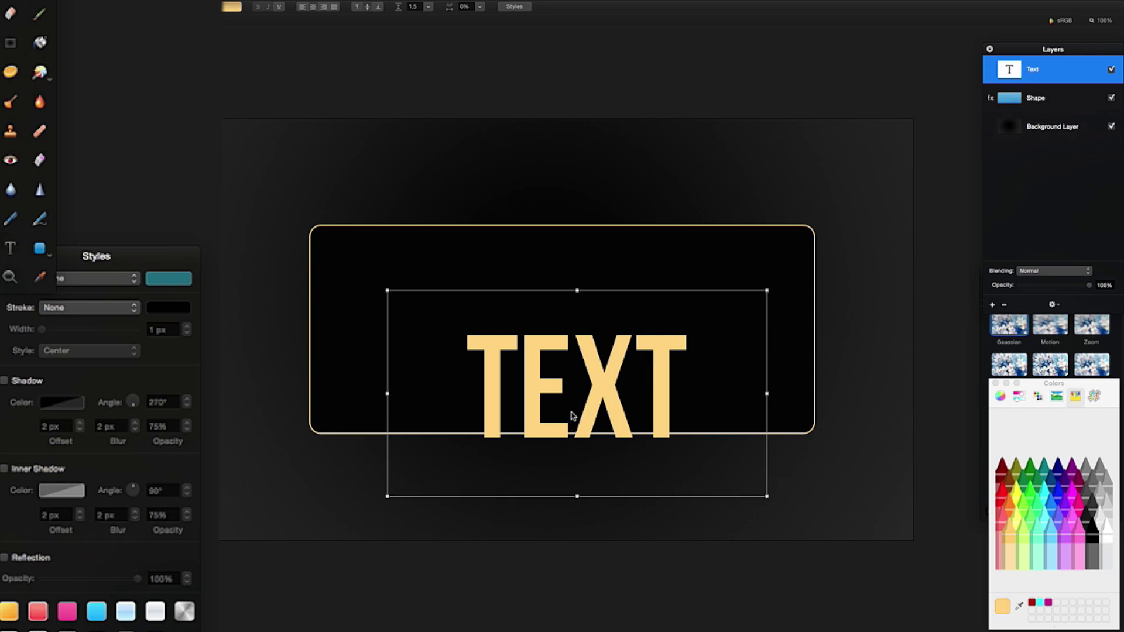
pyautogui.doubleClick(572, 416)
pyautogui.write('13TH')
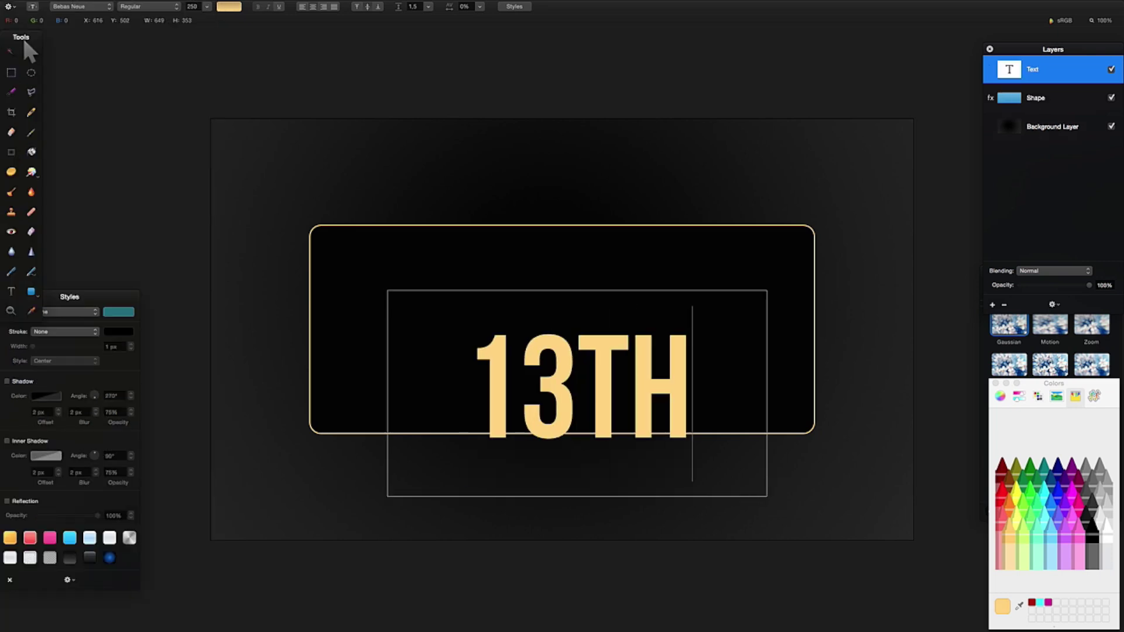
pyautogui.write('DE')
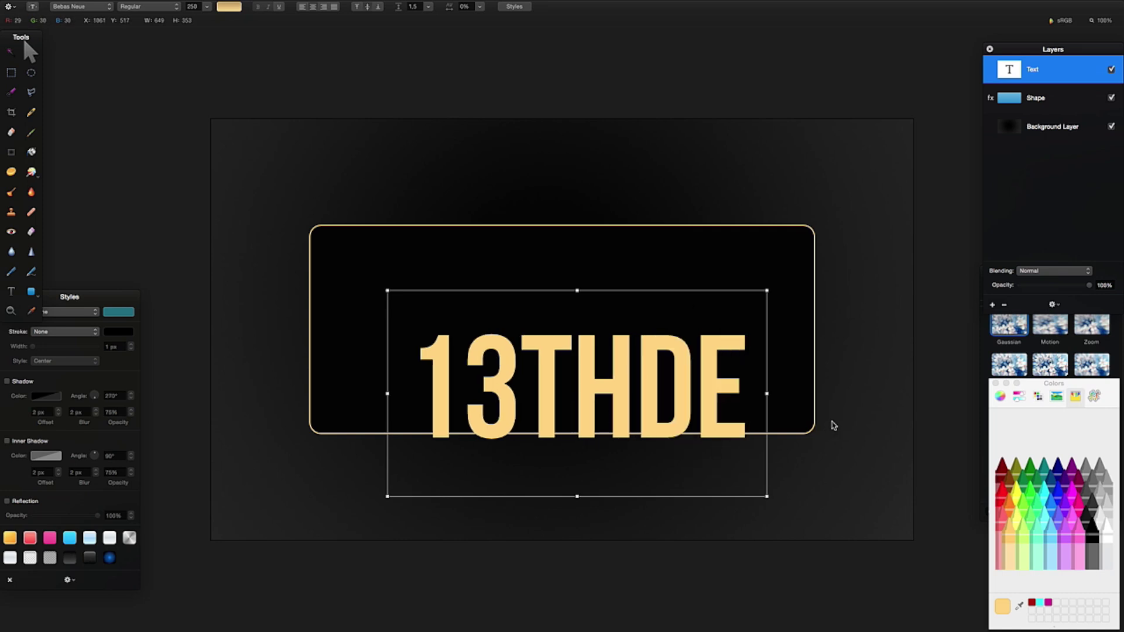
# Step: Widen the text box to fit 13THDESIGN on one line and centre the text over the rounded rectangle
pyautogui.moveTo(767, 395); pyautogui.dragTo(957, 413)
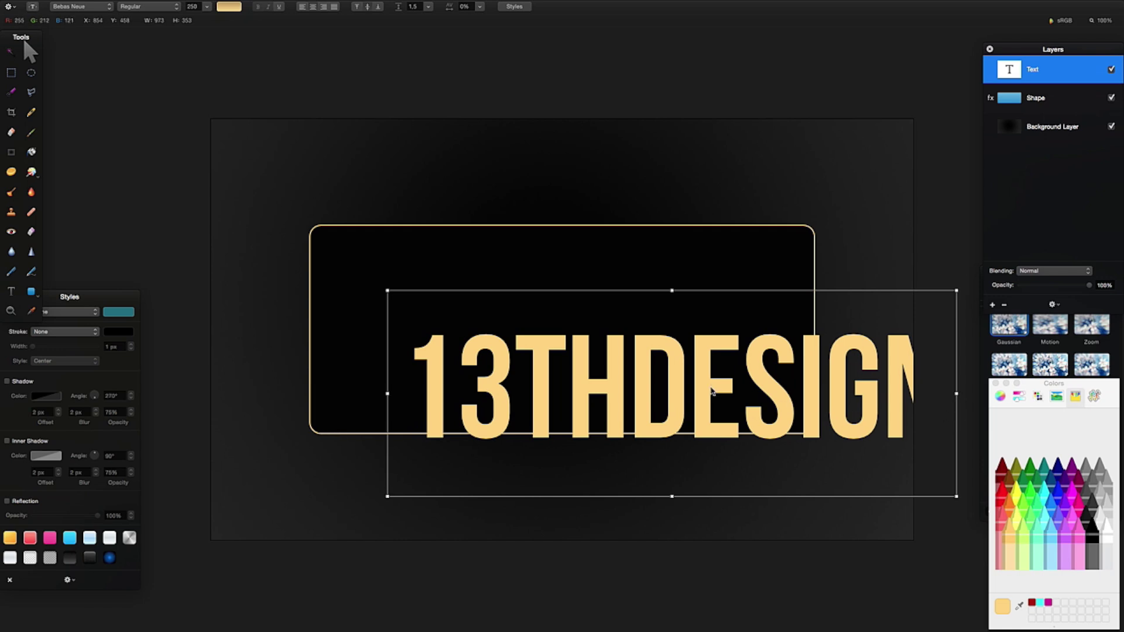
pyautogui.moveTo(712, 391); pyautogui.dragTo(591, 338)
pyautogui.click(562, 335)
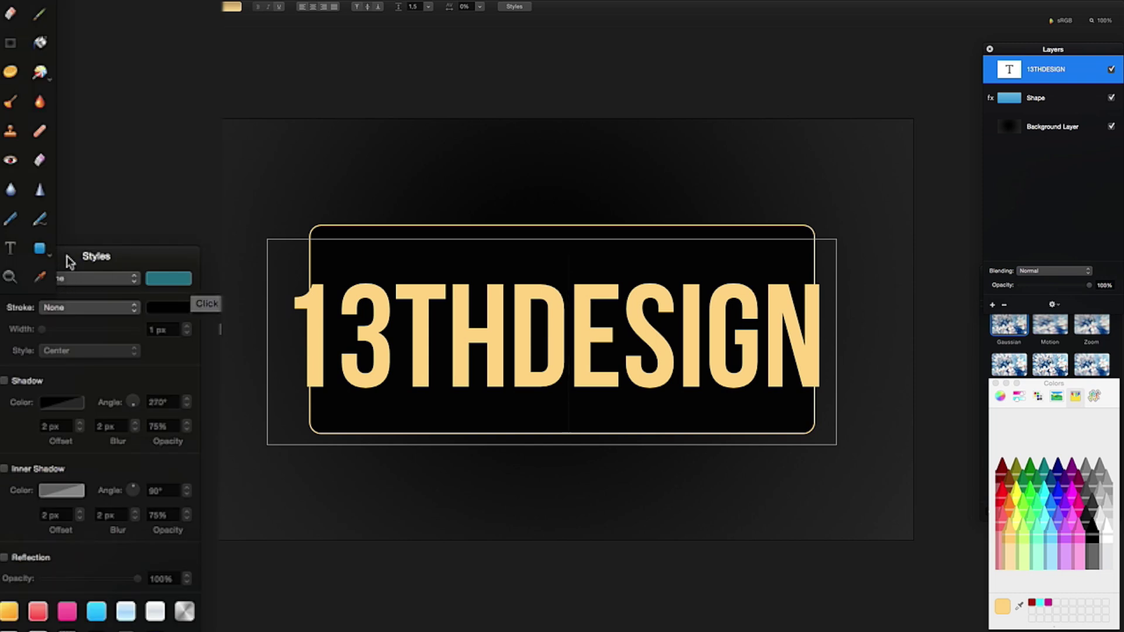
# Step: Fill the 13THDESIGN text with the gold preset gradient, using the Radial gradient type
pyautogui.click(68, 252)
pyautogui.click(136, 279)
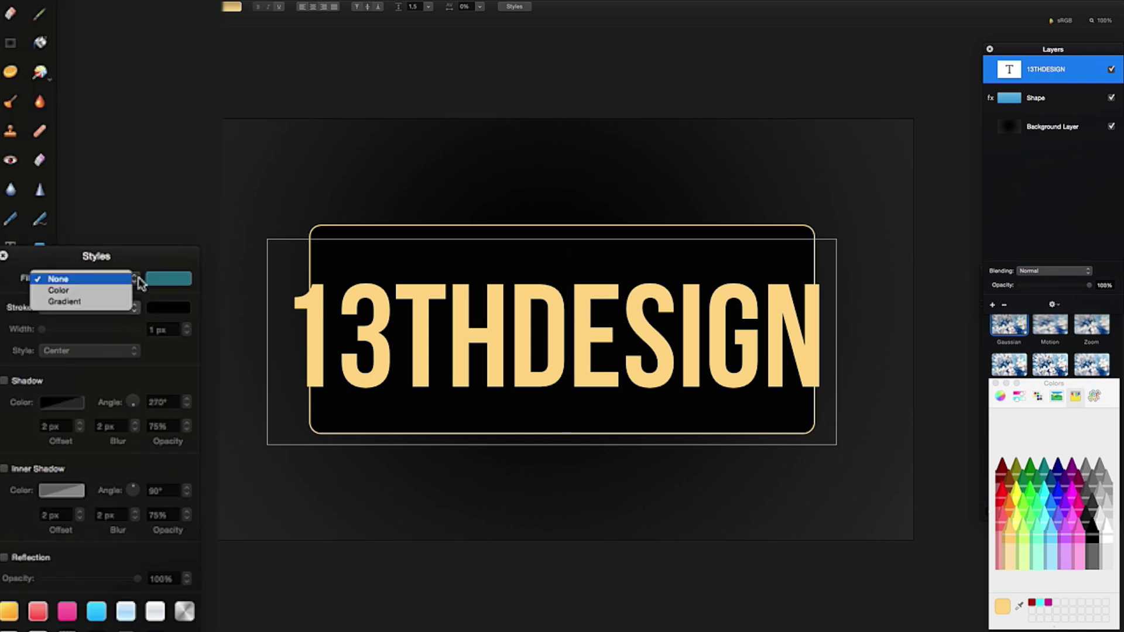
pyautogui.click(124, 299)
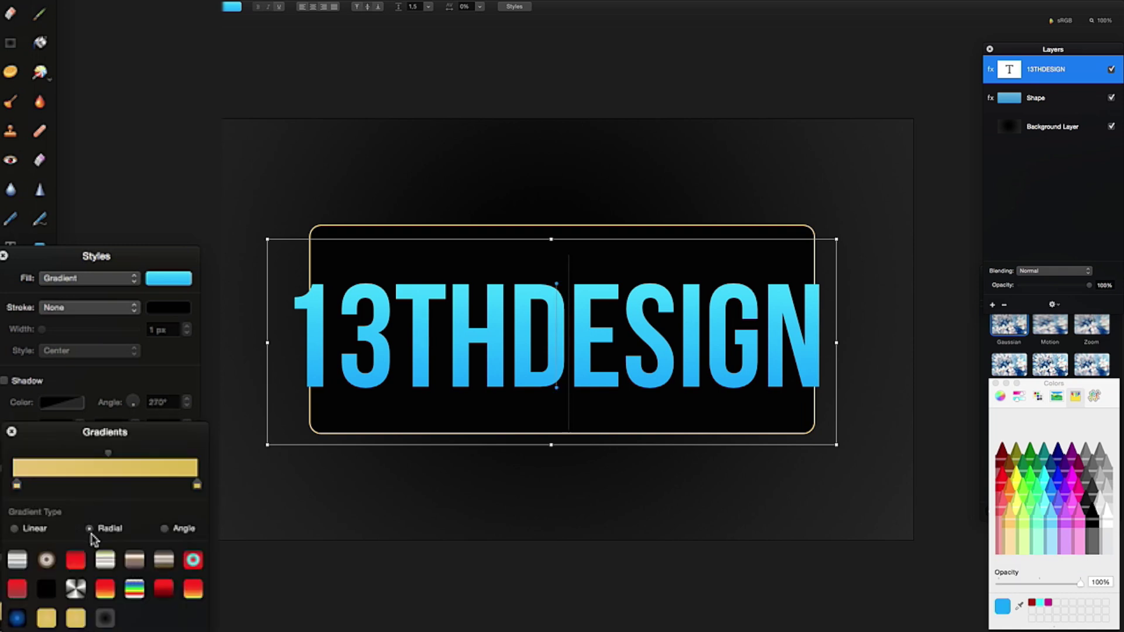
pyautogui.click(89, 529)
pyautogui.click(72, 625)
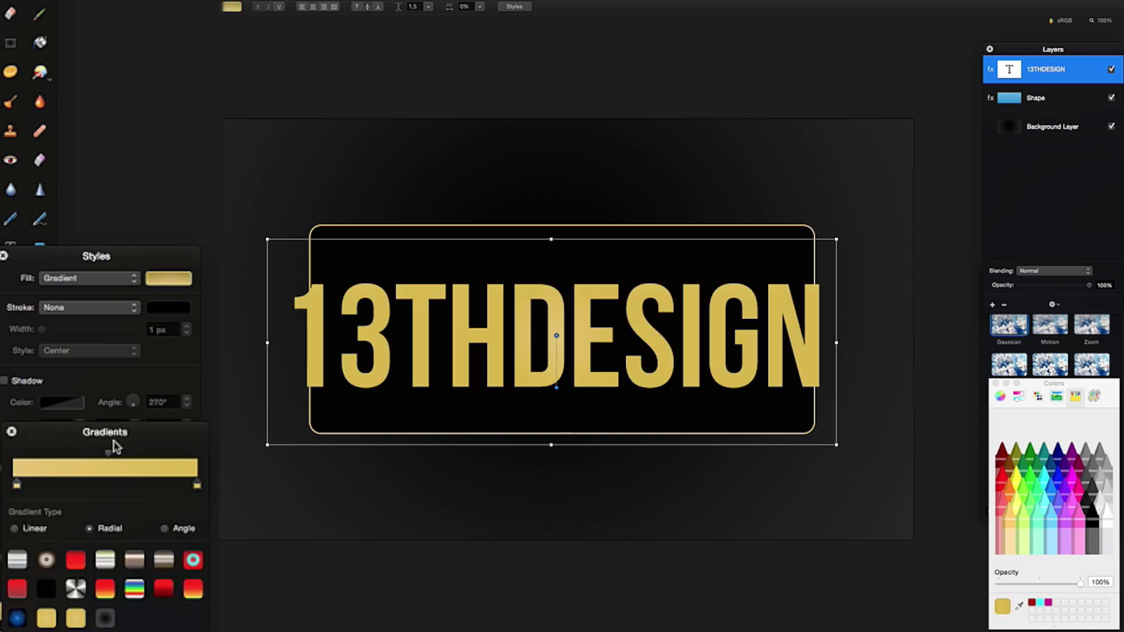
# Step: Give the 13THDESIGN text a solid black stroke with a width of 2 px
pyautogui.click(140, 316)
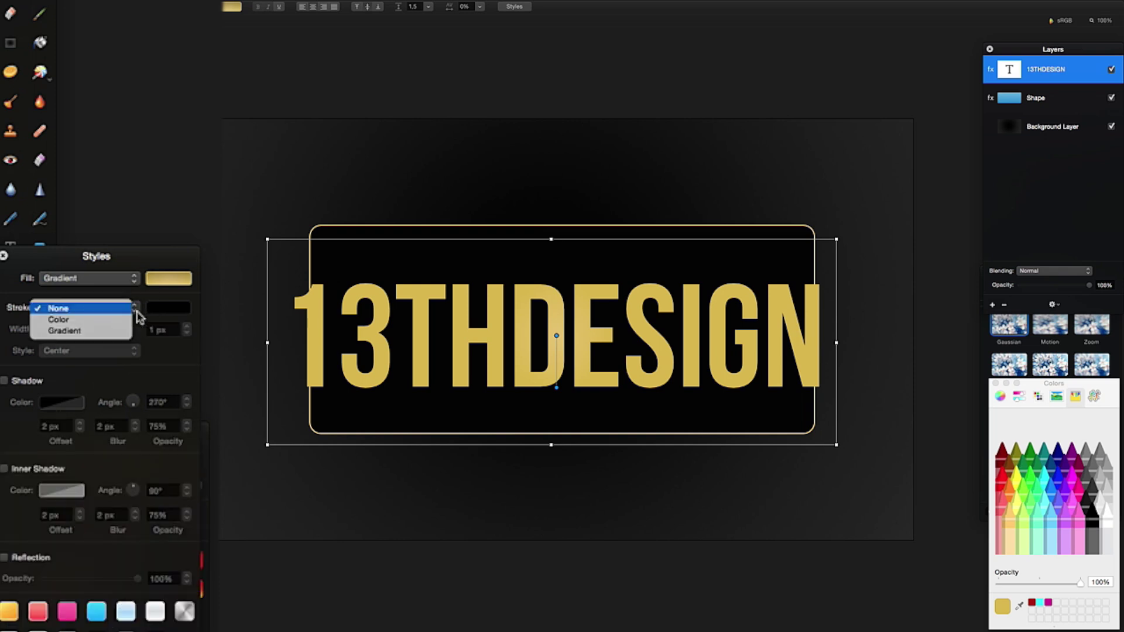
pyautogui.click(120, 320)
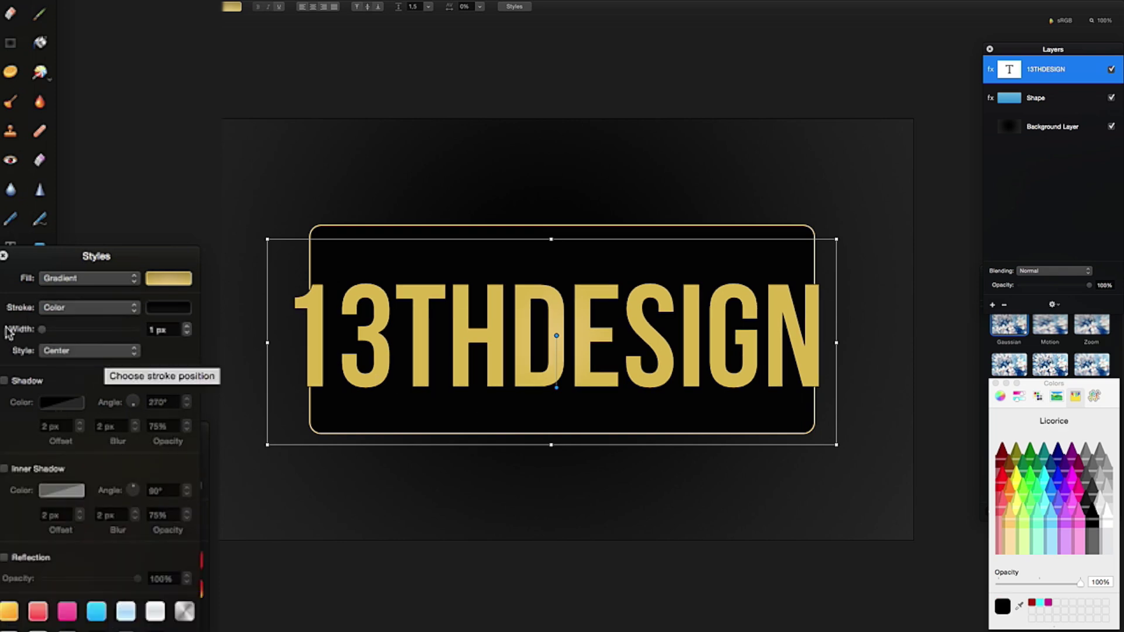
pyautogui.click(156, 331)
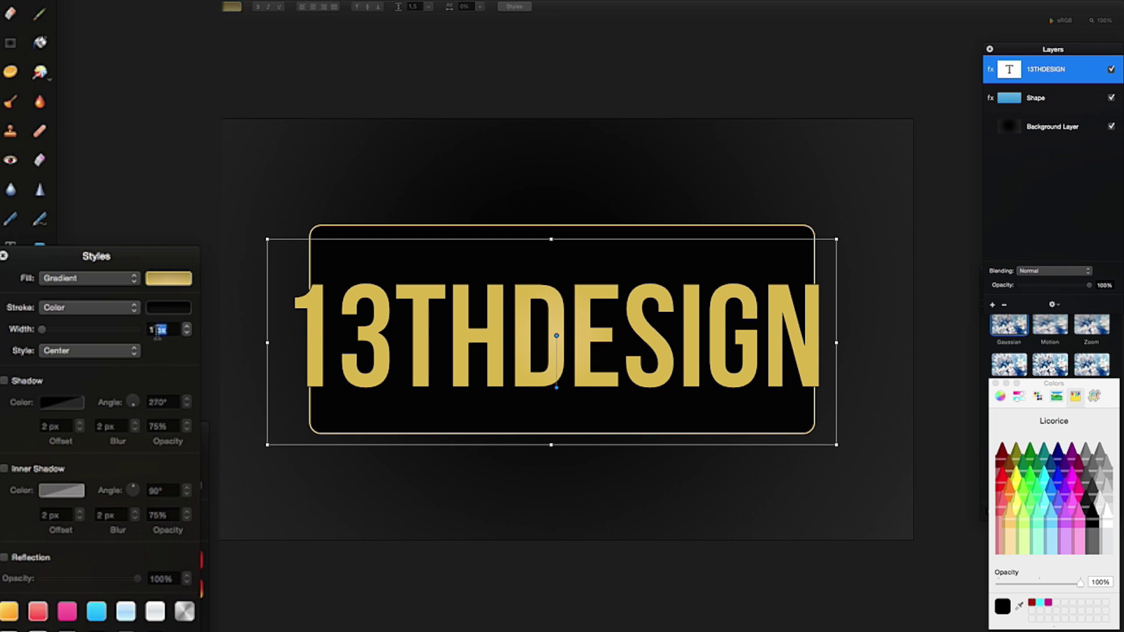
pyautogui.write('2')
pyautogui.press('Return')
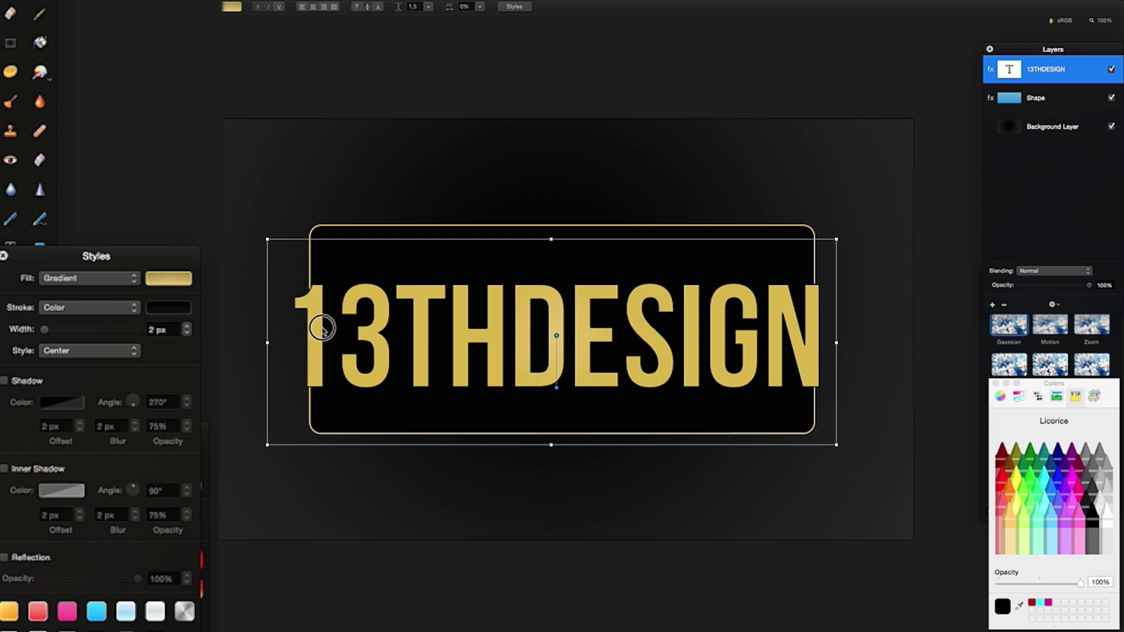
# Step: Shift the text slightly right, then widen and reposition the rounded rectangle so it encloses all of 13THDESIGN
pyautogui.moveTo(321, 322); pyautogui.dragTo(332, 327)
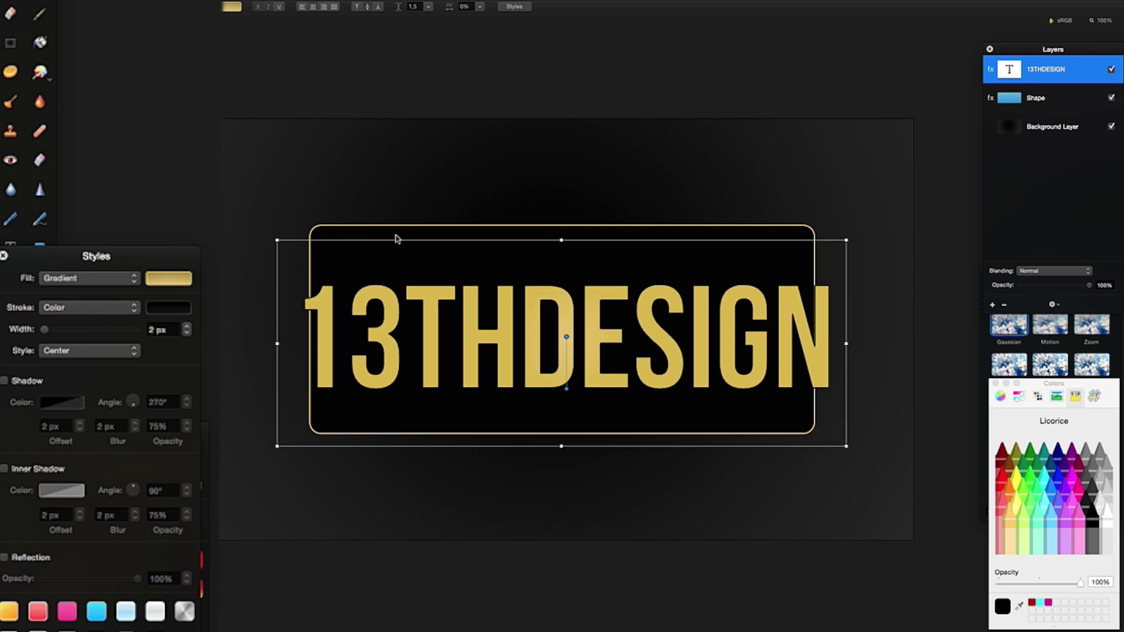
pyautogui.doubleClick(1038, 98)
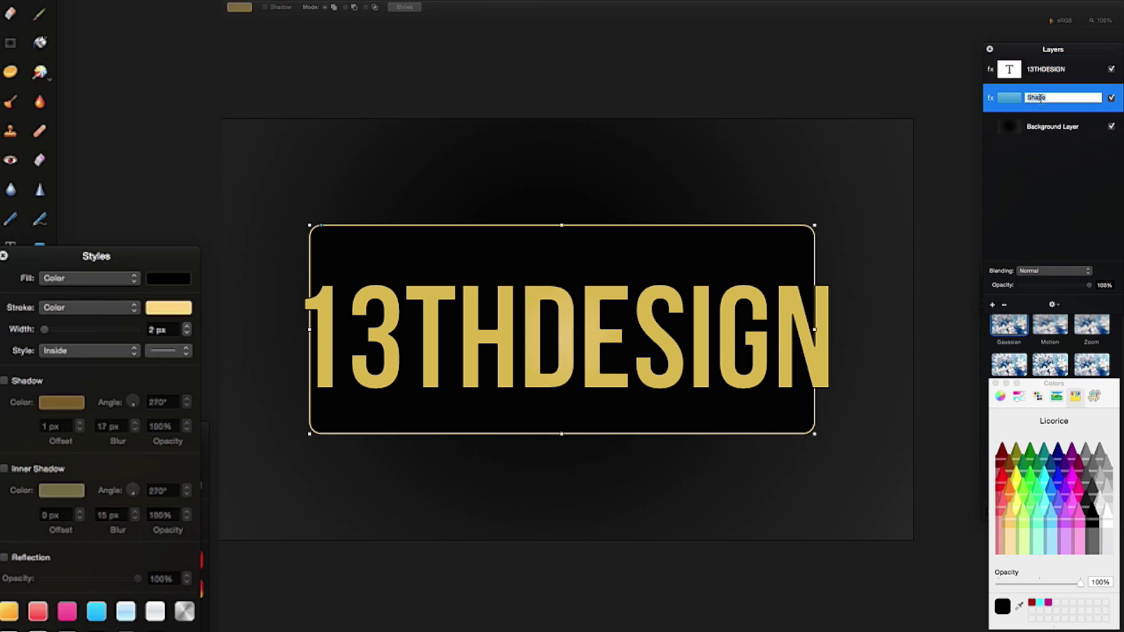
pyautogui.click(813, 328)
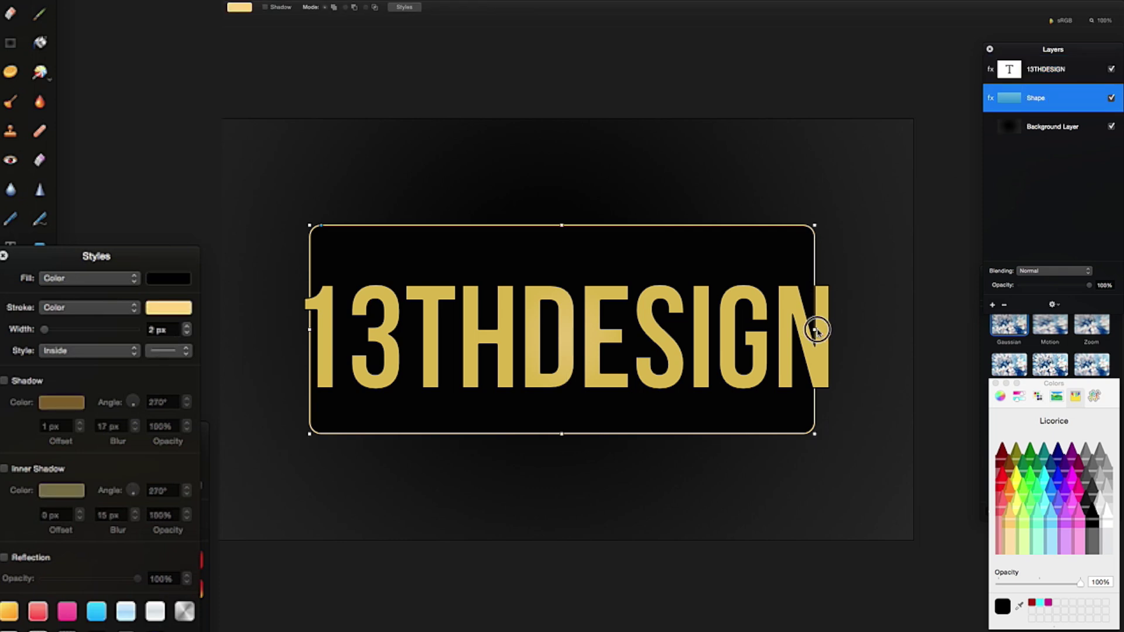
pyautogui.moveTo(814, 330); pyautogui.dragTo(845, 335)
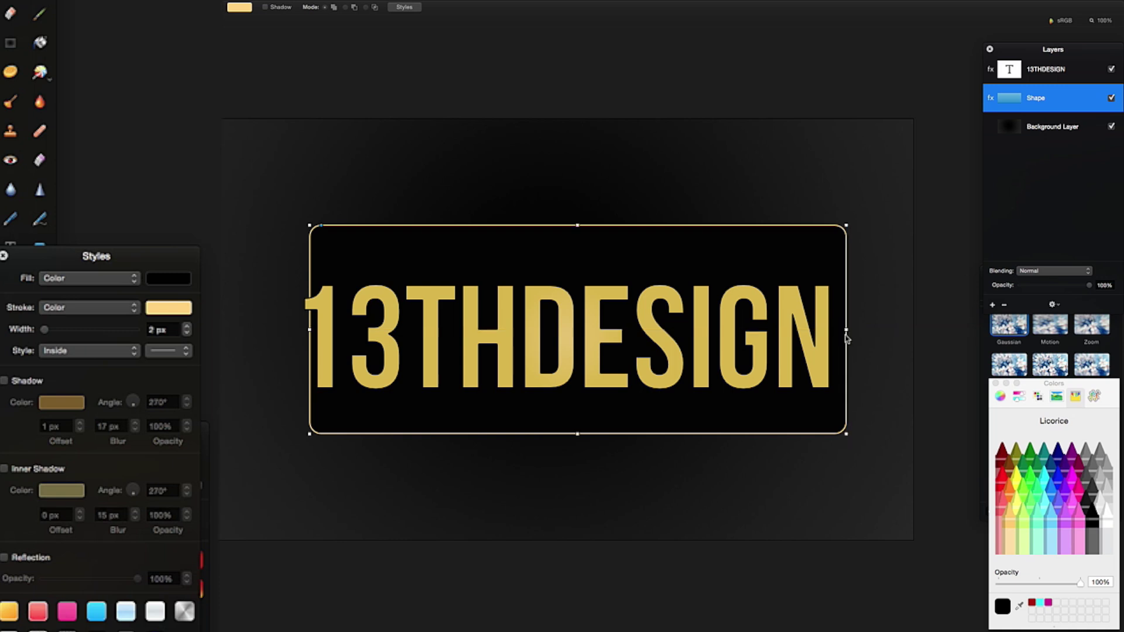
pyautogui.click(766, 253)
pyautogui.moveTo(764, 253); pyautogui.dragTo(761, 256)
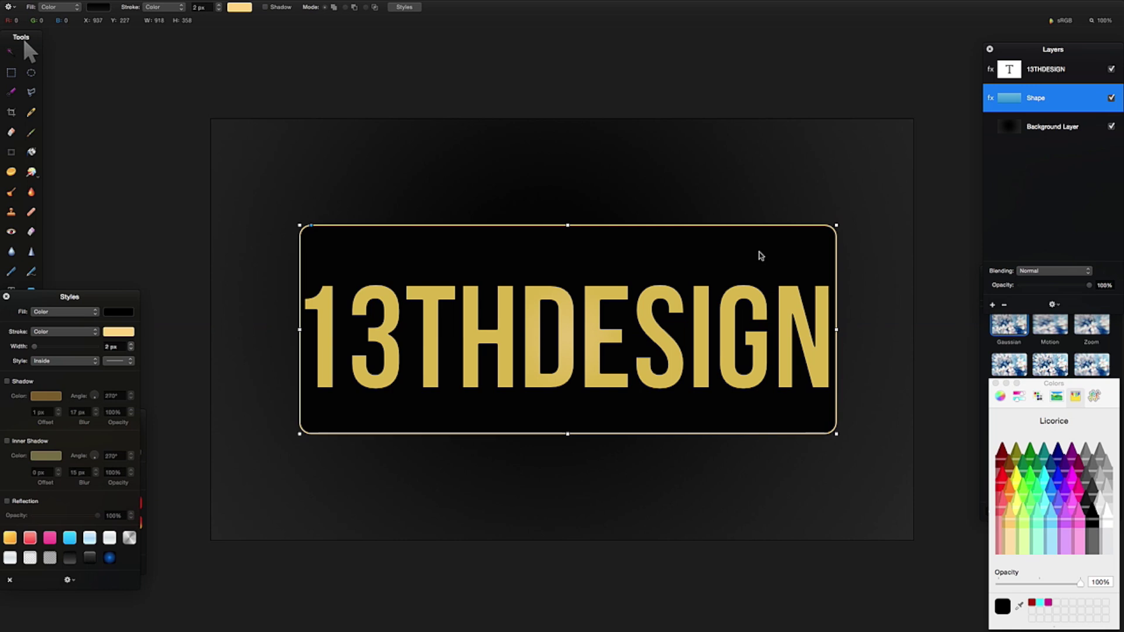
# Step: Move the 13THDESIGN text up slightly inside the rectangle and merge the text and shape layers into one
pyautogui.click(1046, 71)
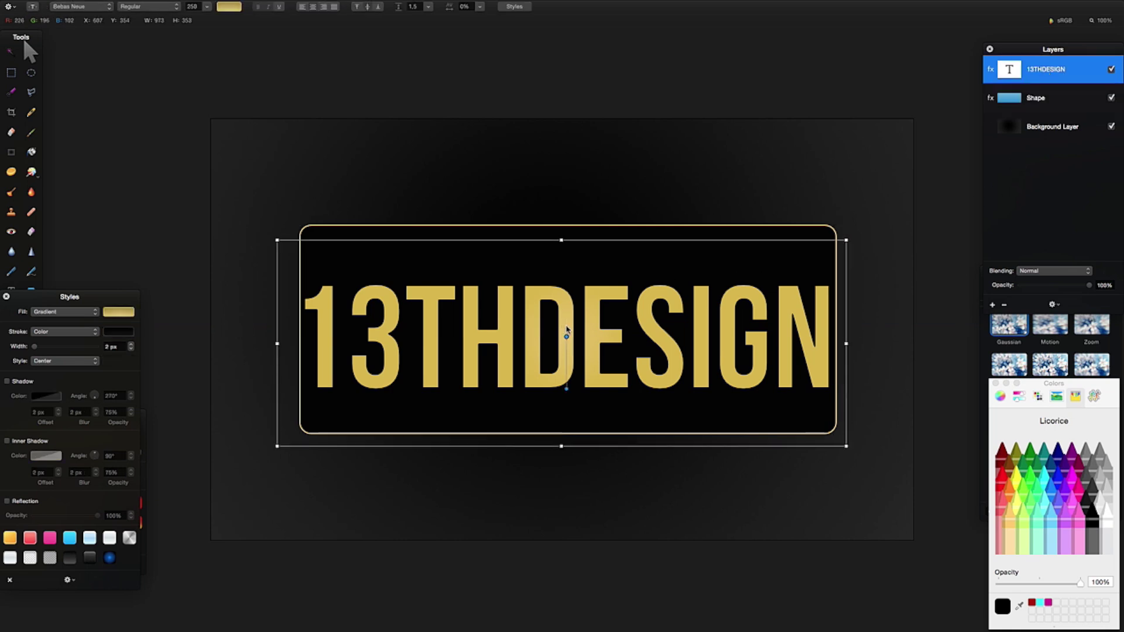
pyautogui.moveTo(566, 330); pyautogui.dragTo(569, 314)
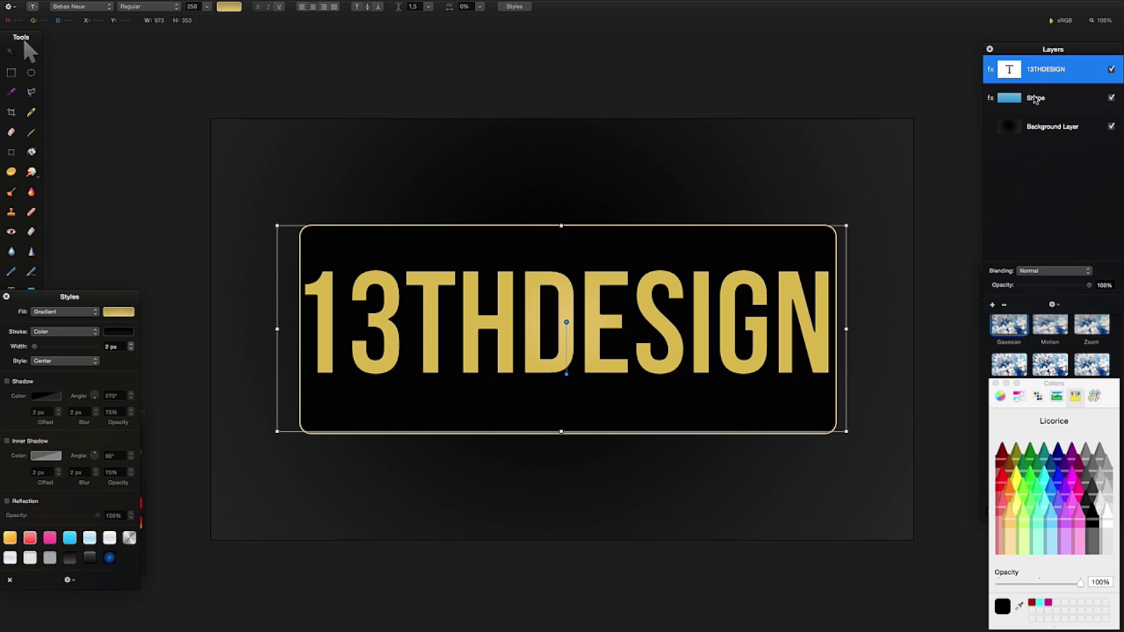
pyautogui.keyDown('shift'); pyautogui.click(1034, 98); pyautogui.keyUp('shift')
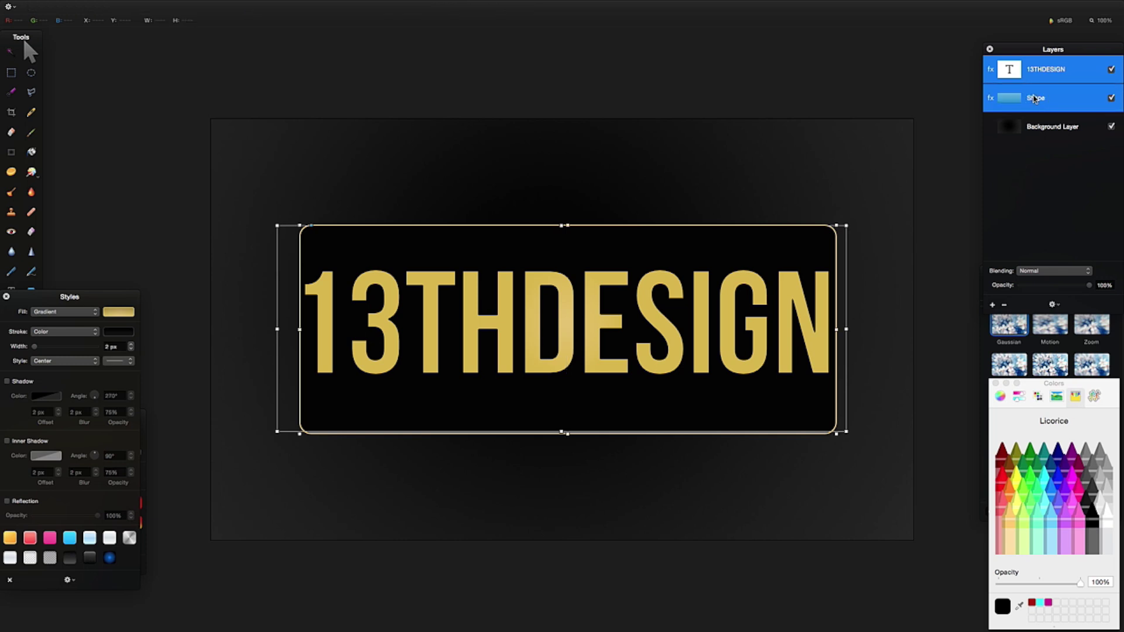
pyautogui.rightClick(1034, 97)
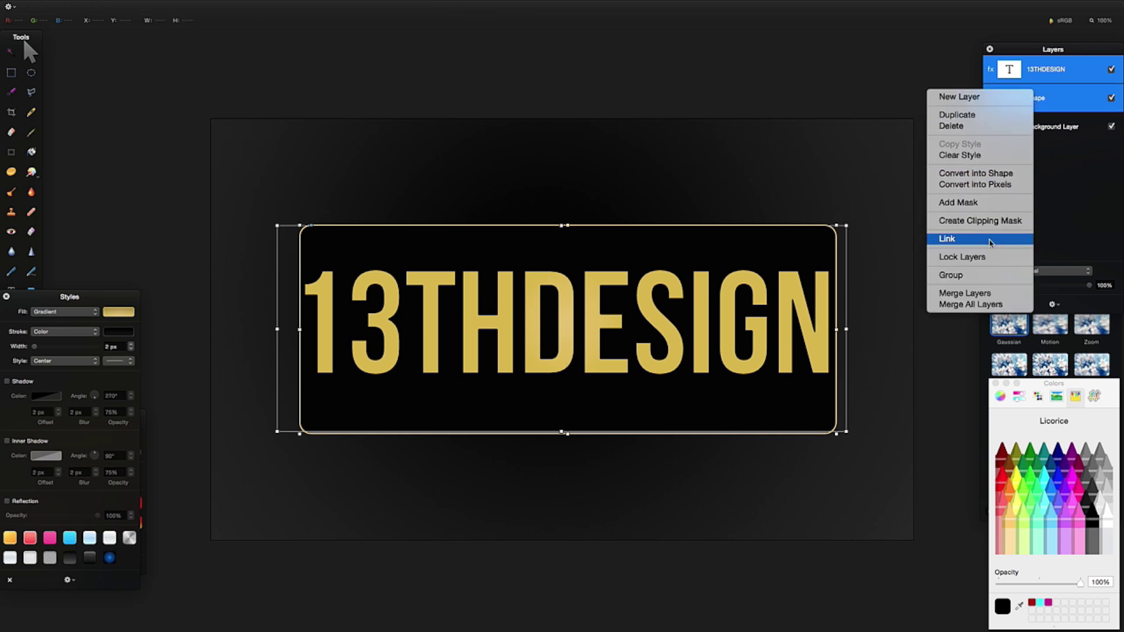
pyautogui.click(976, 293)
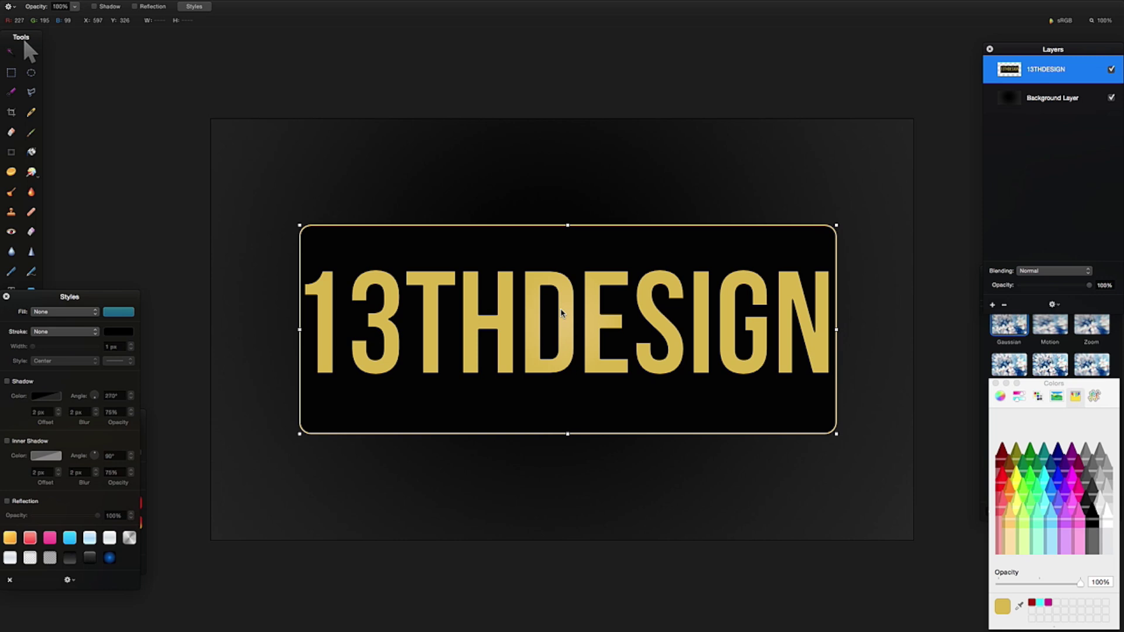
pyautogui.moveTo(561, 314)
pyautogui.mouseDown()
pyautogui.moveTo(573, 313)
pyautogui.moveTo(565, 328)
pyautogui.moveTo(574, 319)
pyautogui.moveTo(576, 341)
pyautogui.moveTo(577, 307)
pyautogui.moveTo(561, 311)
pyautogui.mouseUp()
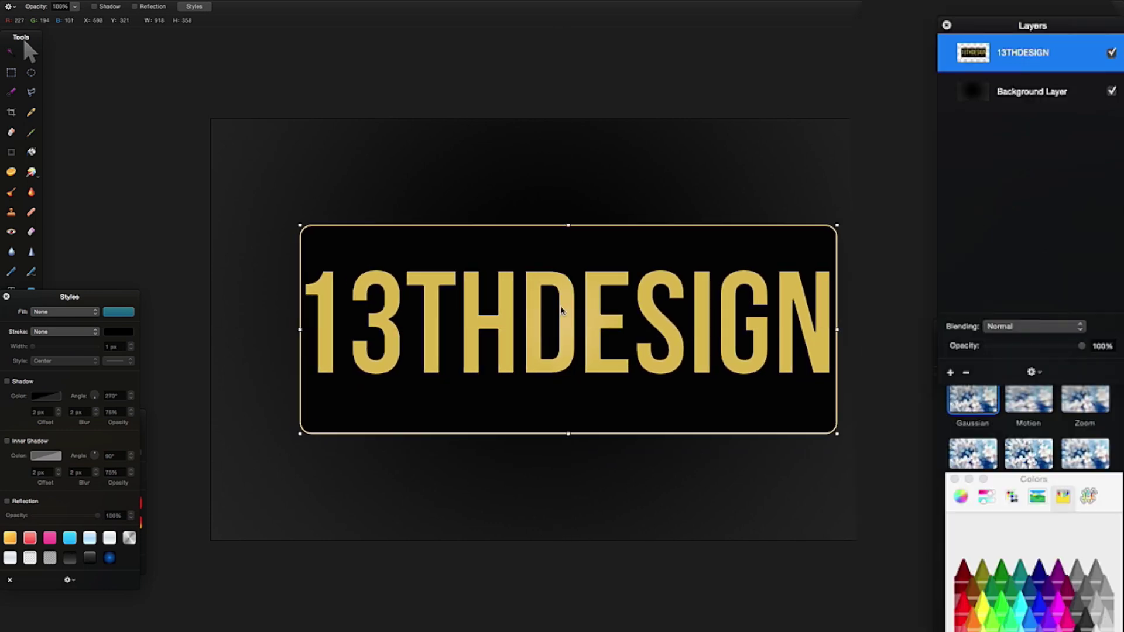
# Step: Duplicate the merged 13THDESIGN layer and hide the copy
pyautogui.rightClick(1042, 61)
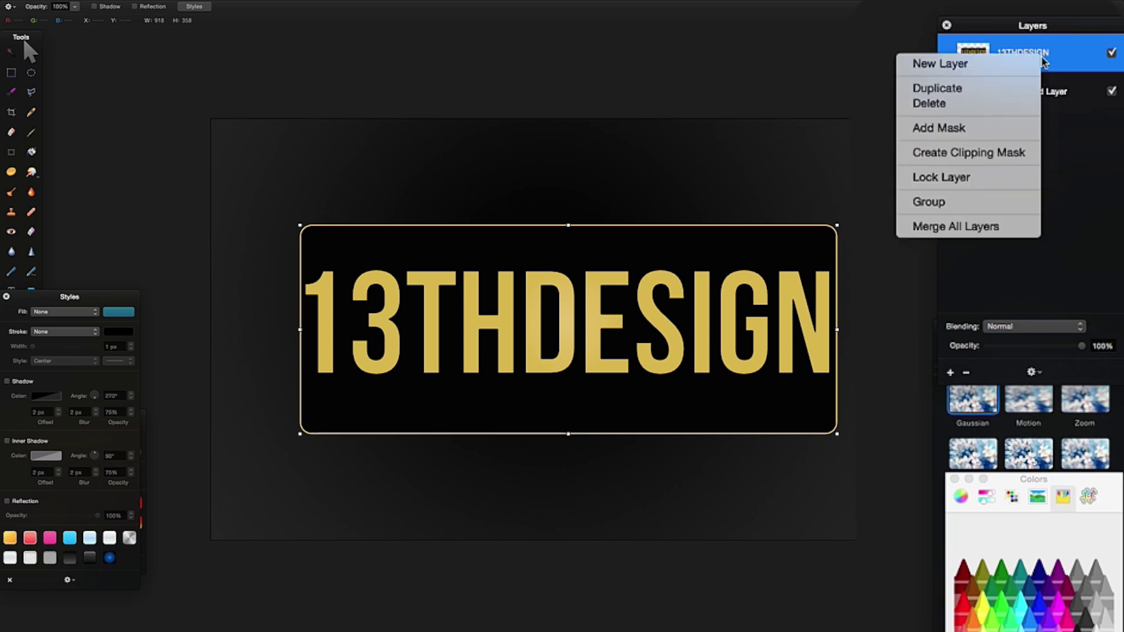
pyautogui.click(1017, 88)
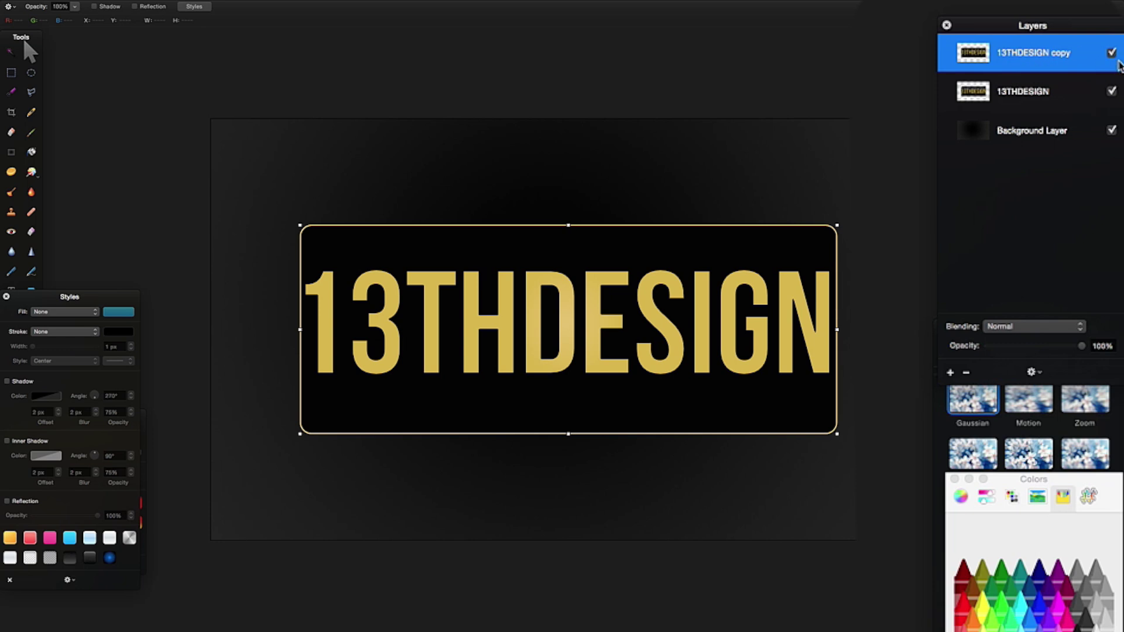
pyautogui.click(1112, 54)
# Step: Blur the original 13THDESIGN layer with a Gaussian Blur of about 12 px radius and a vertical Motion Blur
pyautogui.click(1042, 93)
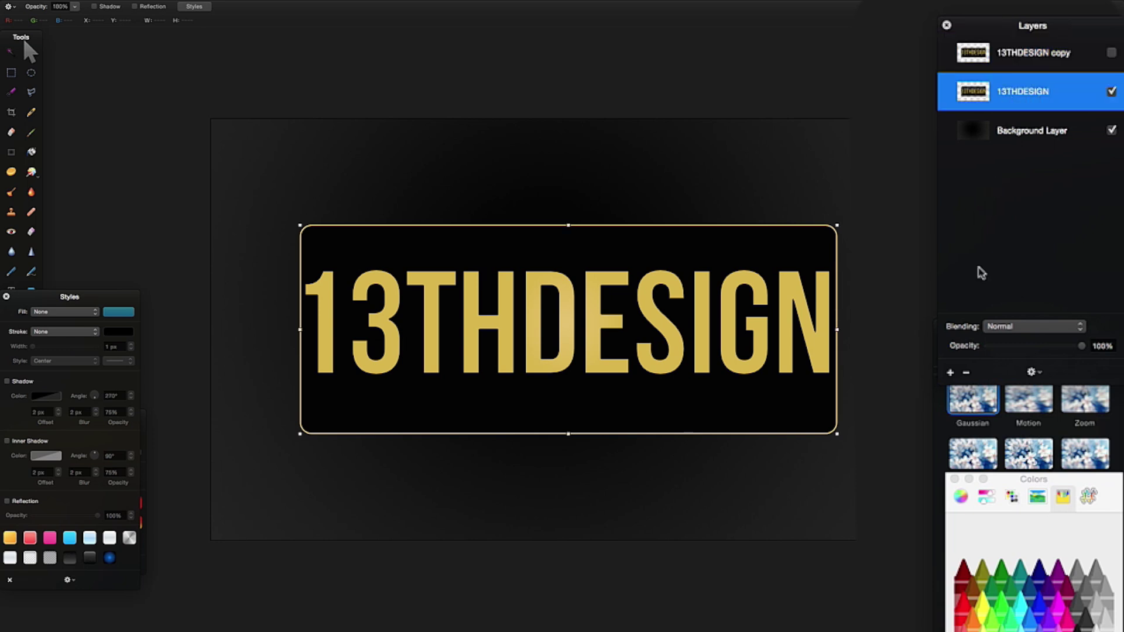
pyautogui.click(946, 422)
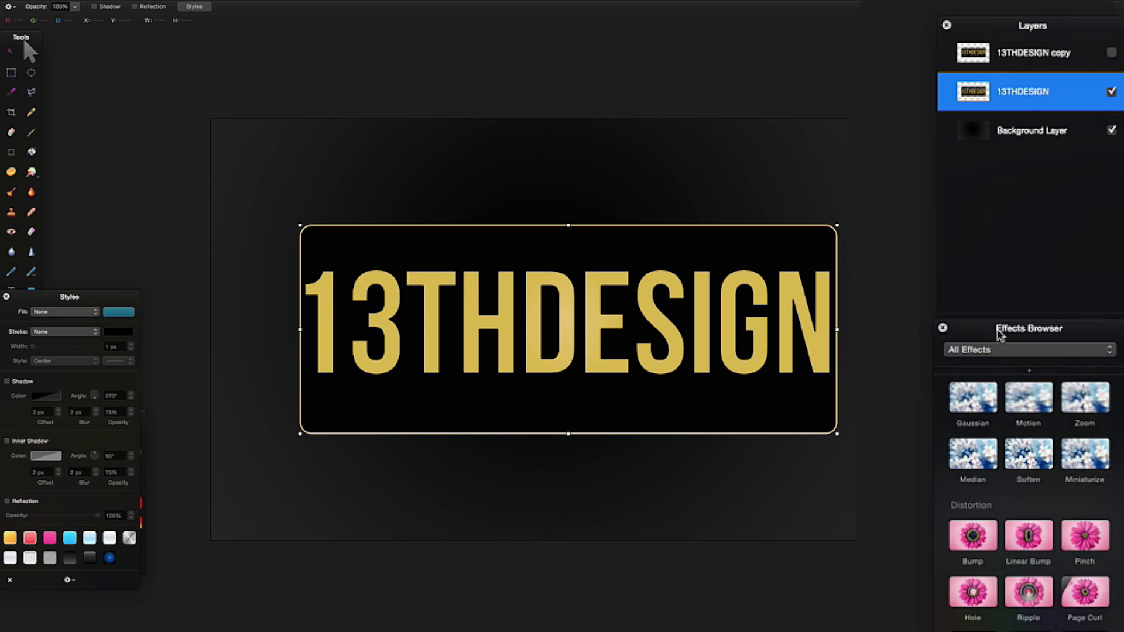
pyautogui.scroll(2, 975, 425)
pyautogui.doubleClick(973, 422)
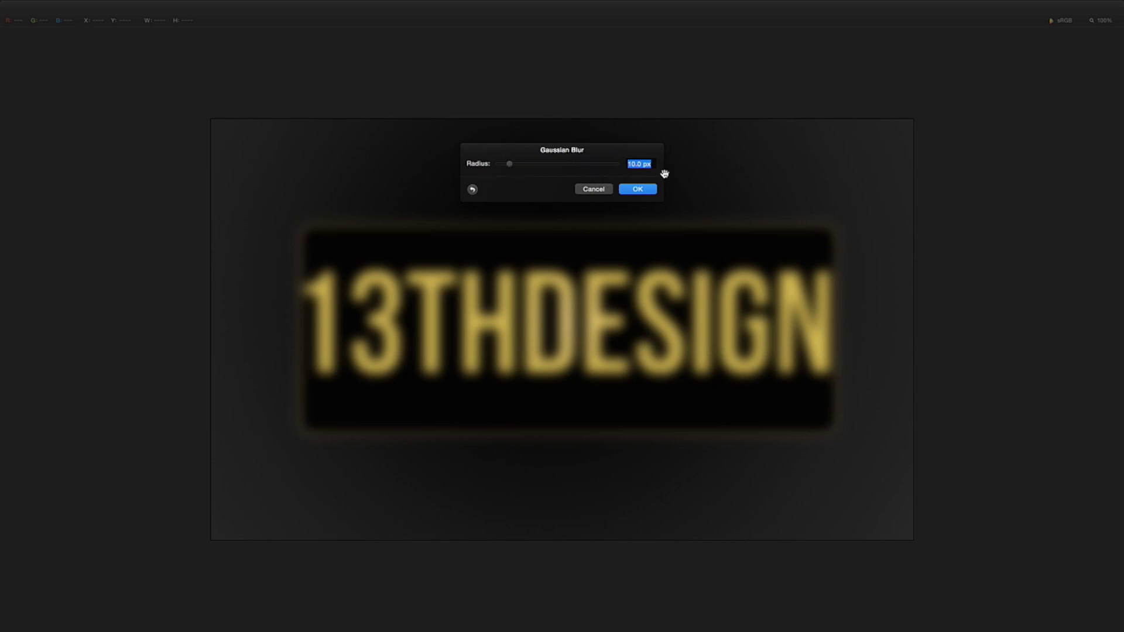
pyautogui.moveTo(514, 165); pyautogui.dragTo(511, 166)
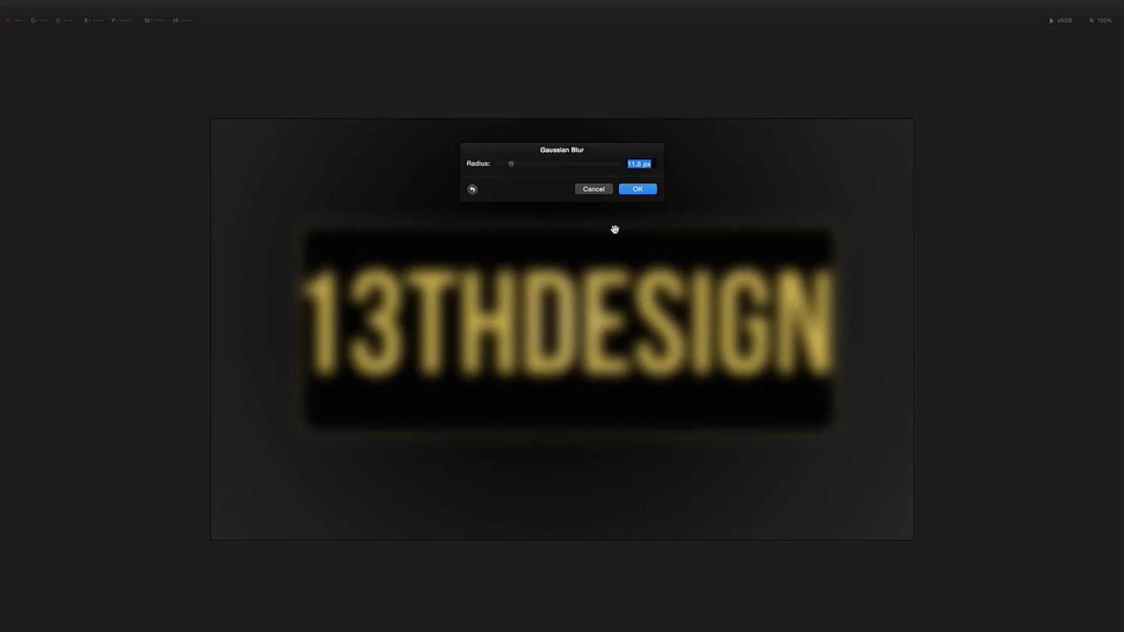
pyautogui.click(638, 189)
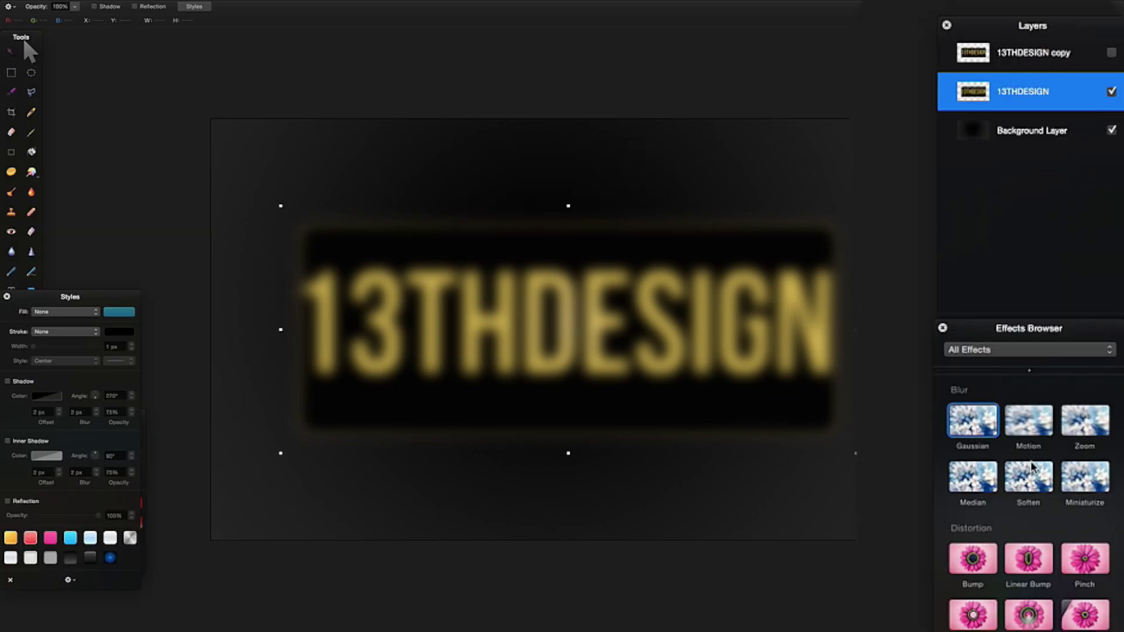
pyautogui.click(1032, 423)
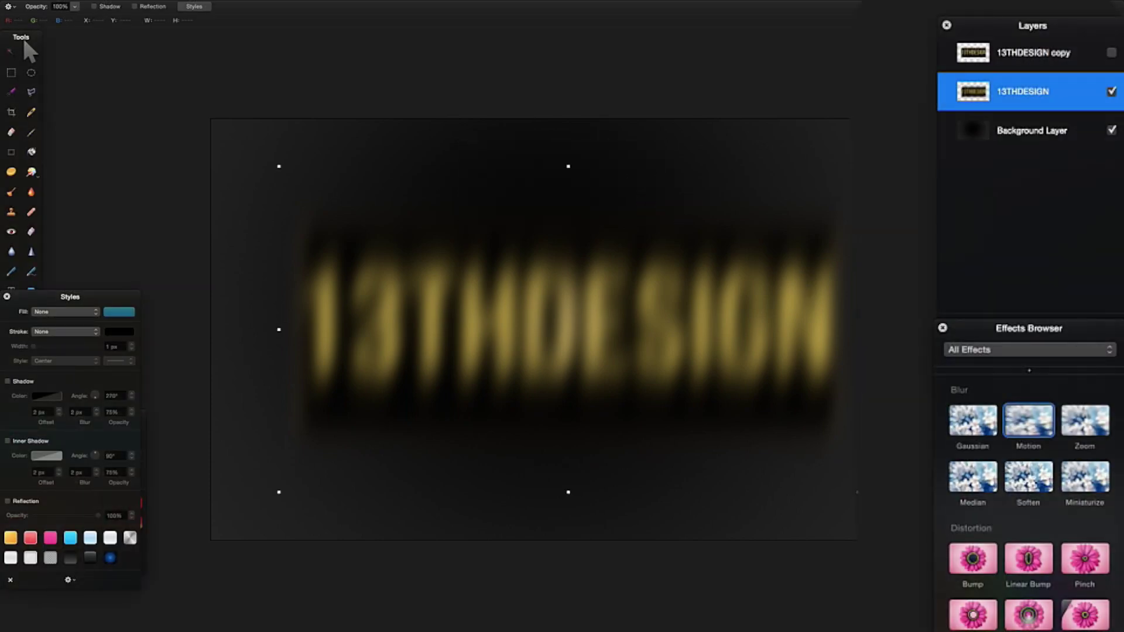
# Step: Show the 13THDESIGN copy layer and apply a Page Curl to it with Time 44, Angle -91.3° and Radius 145 px
pyautogui.click(1113, 54)
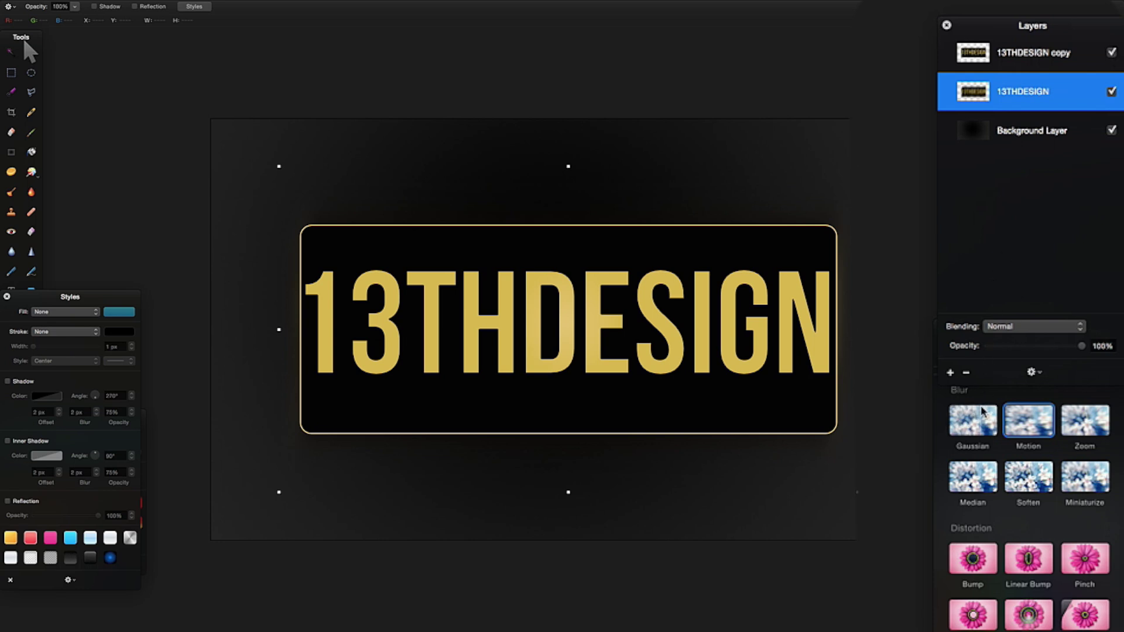
pyautogui.click(1067, 65)
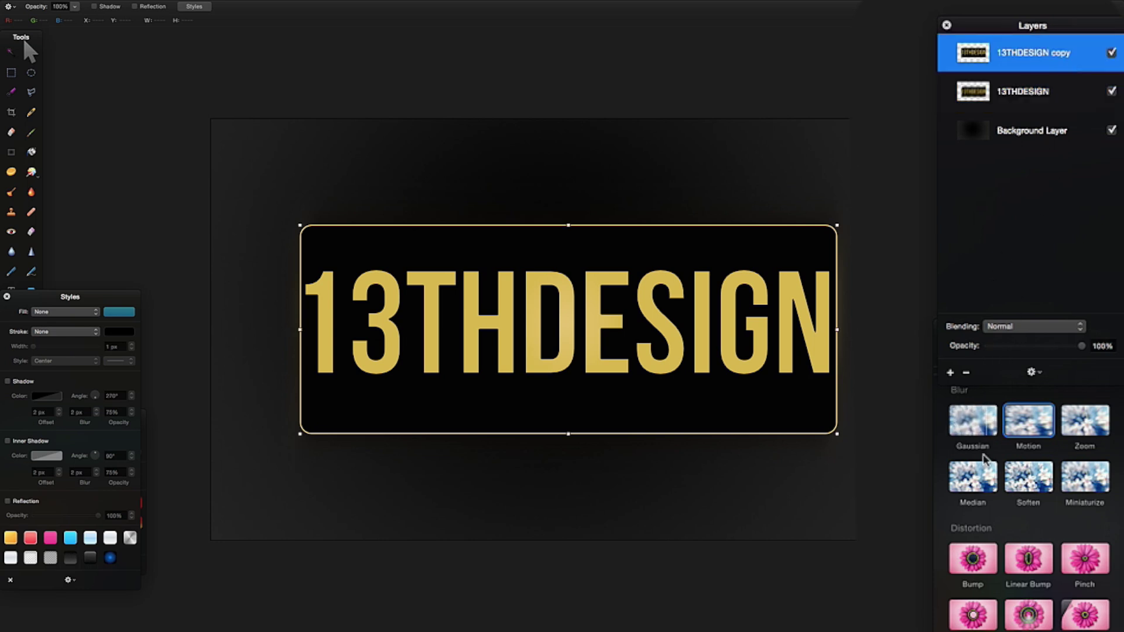
pyautogui.scroll(-1, 987, 459)
pyautogui.scroll(-1, 988, 460)
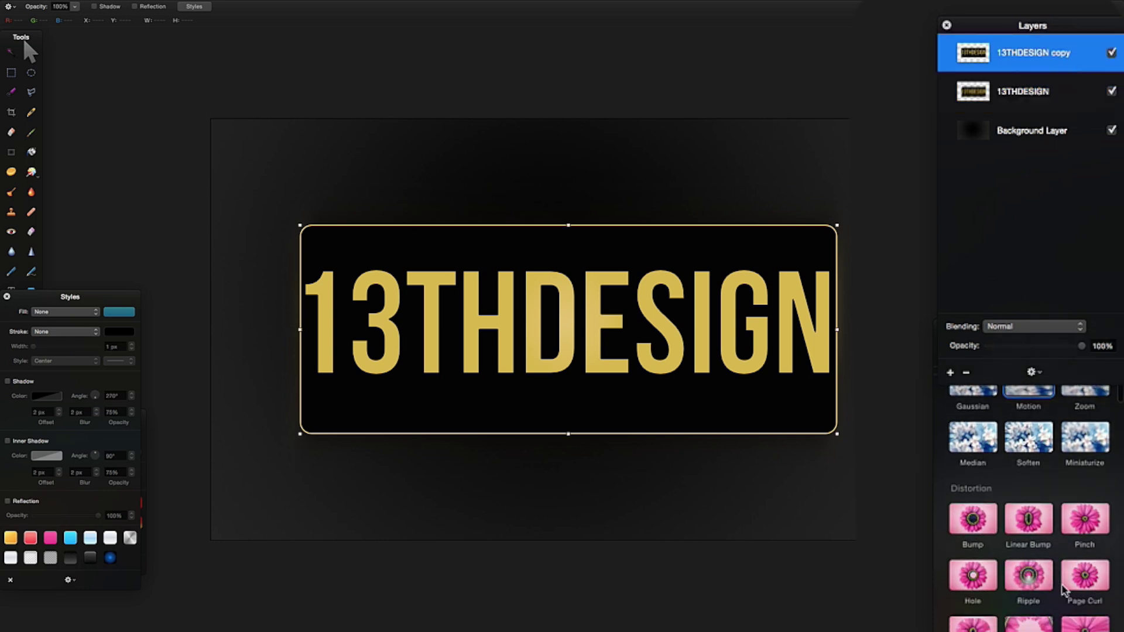
pyautogui.doubleClick(1077, 584)
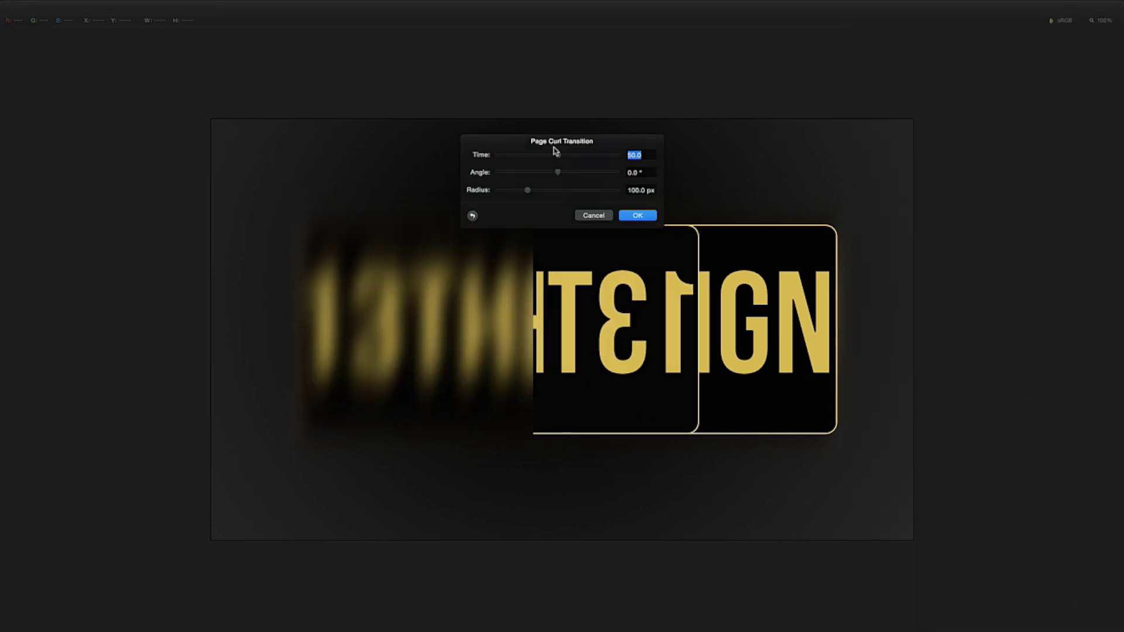
pyautogui.moveTo(554, 149); pyautogui.dragTo(421, 79)
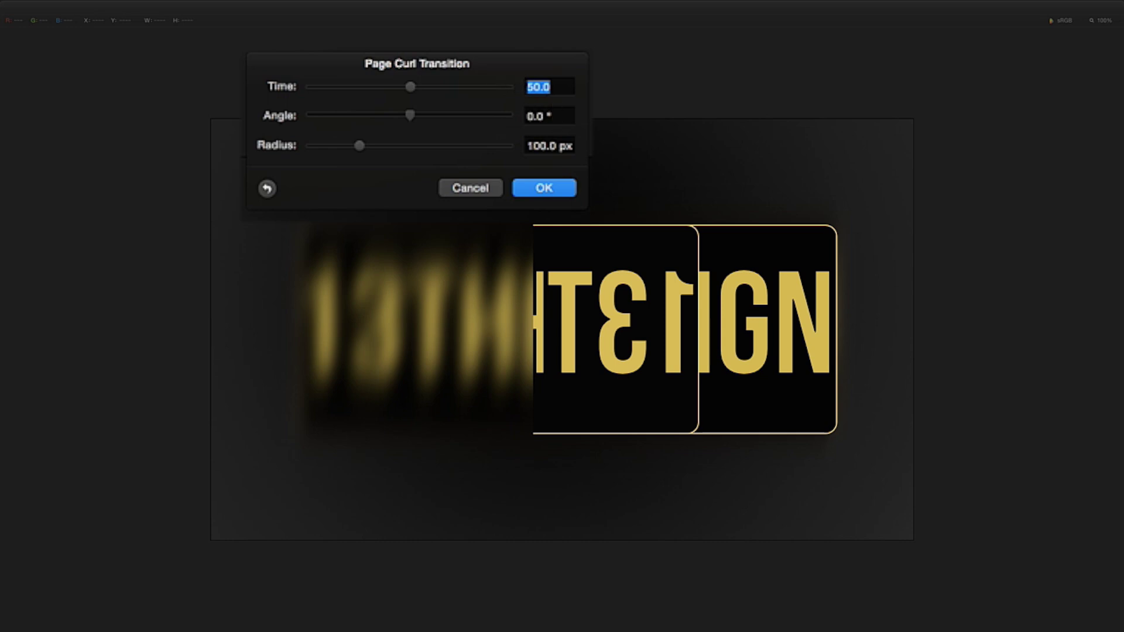
pyautogui.moveTo(412, 90); pyautogui.dragTo(359, 142)
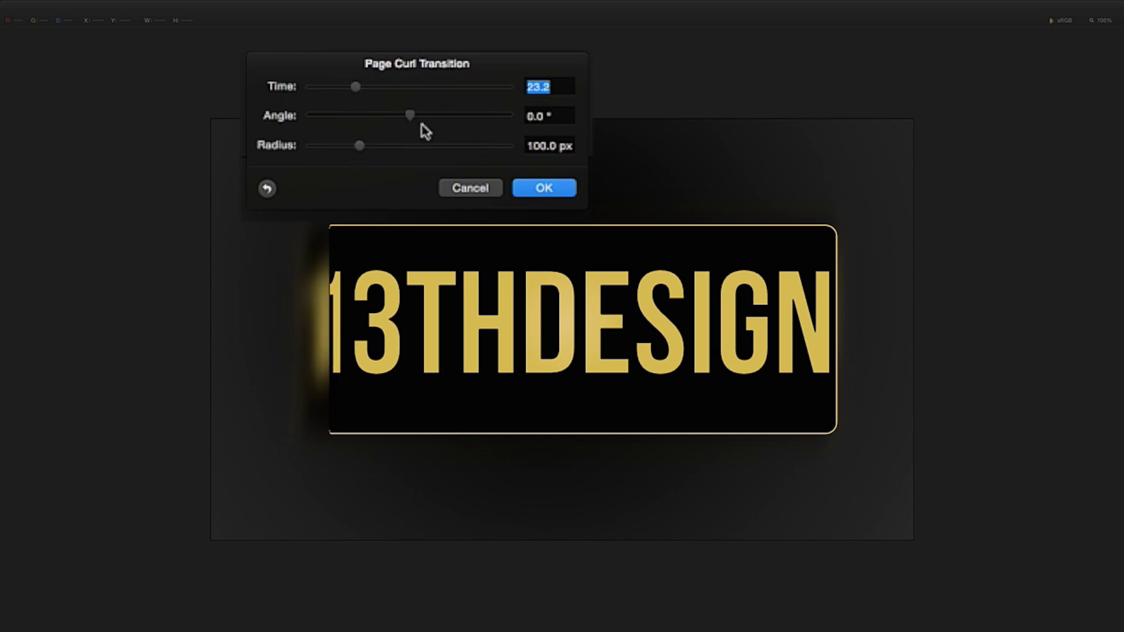
pyautogui.moveTo(410, 117); pyautogui.dragTo(387, 165)
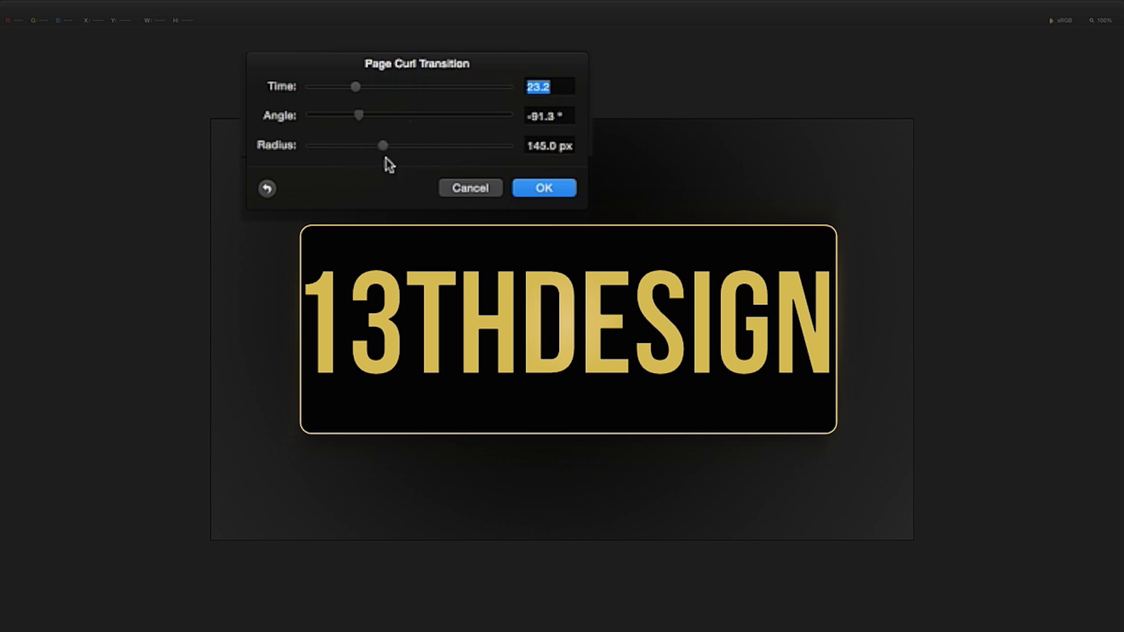
pyautogui.doubleClick(546, 87)
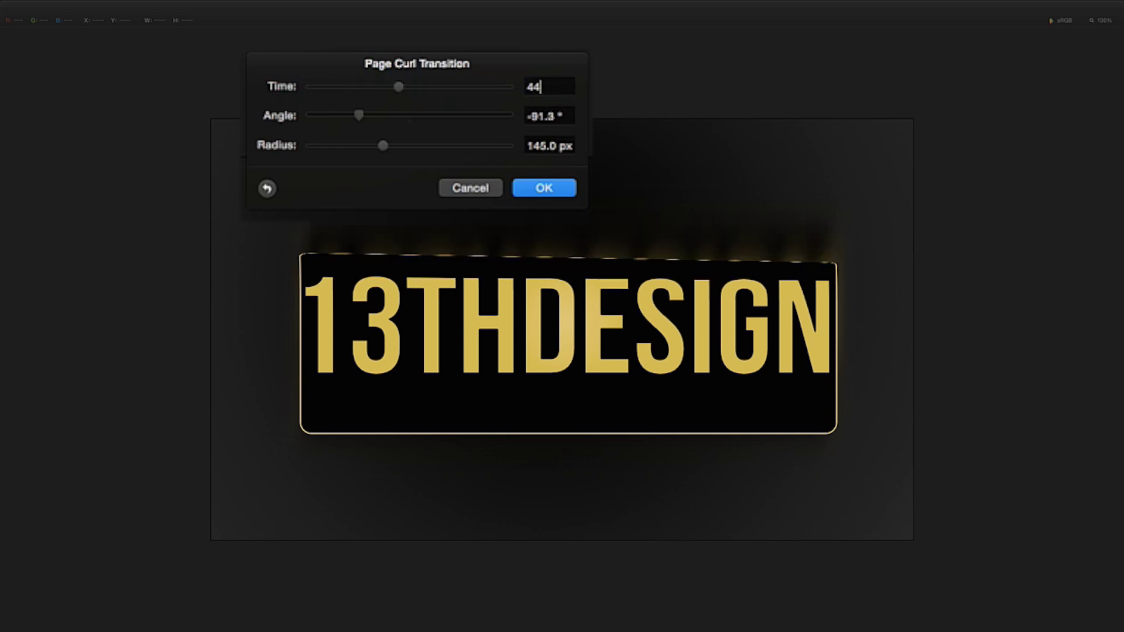
pyautogui.press('Return')
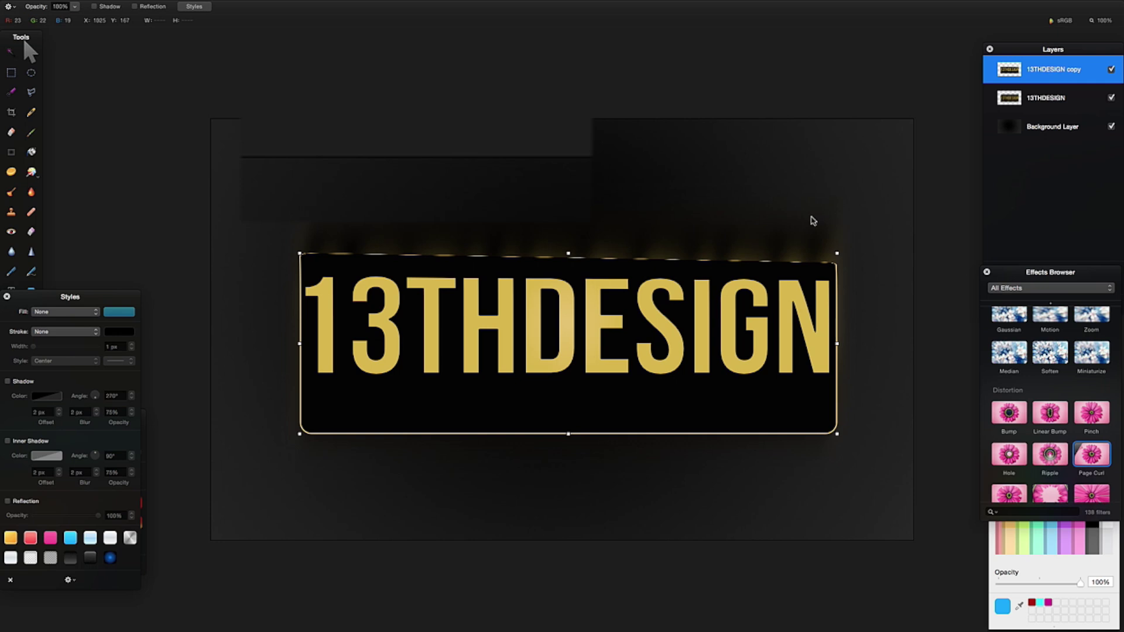
# Step: Undo the last Page Curl and reapply it to the 13THDESIGN copy layer with Angle -32° and Radius 49.5 px
pyautogui.press('super+z')
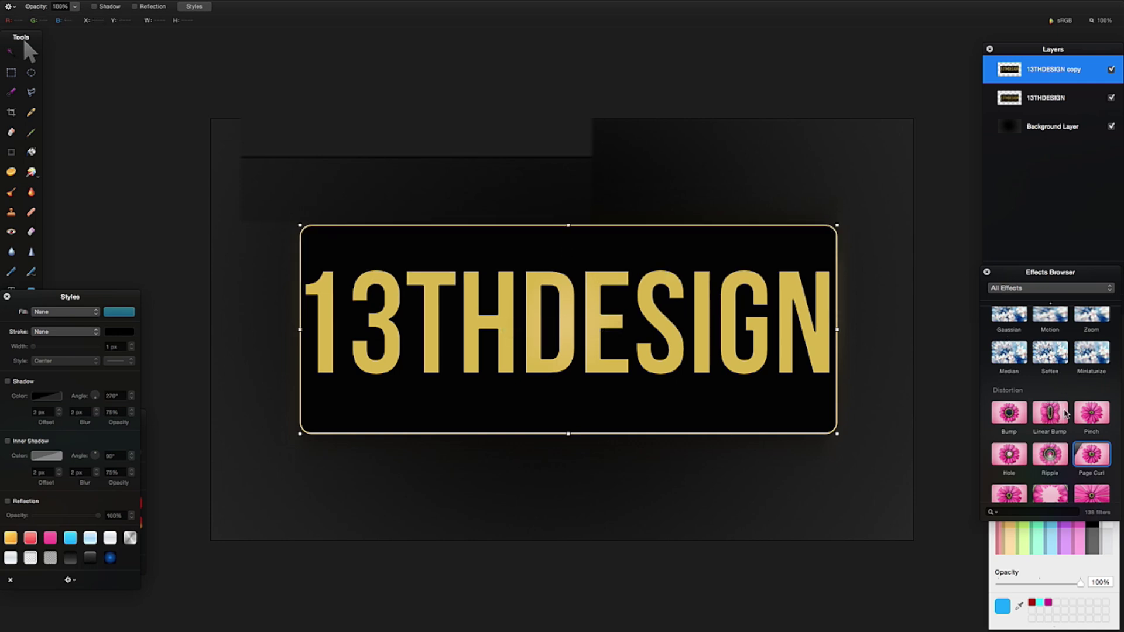
pyautogui.doubleClick(1091, 454)
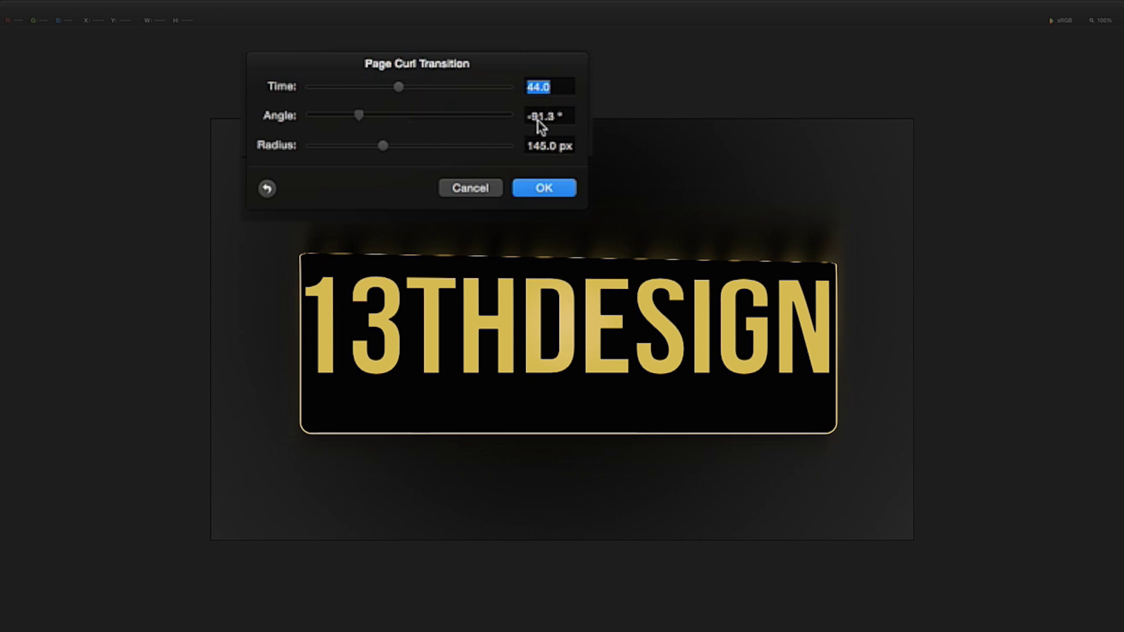
pyautogui.doubleClick(539, 118)
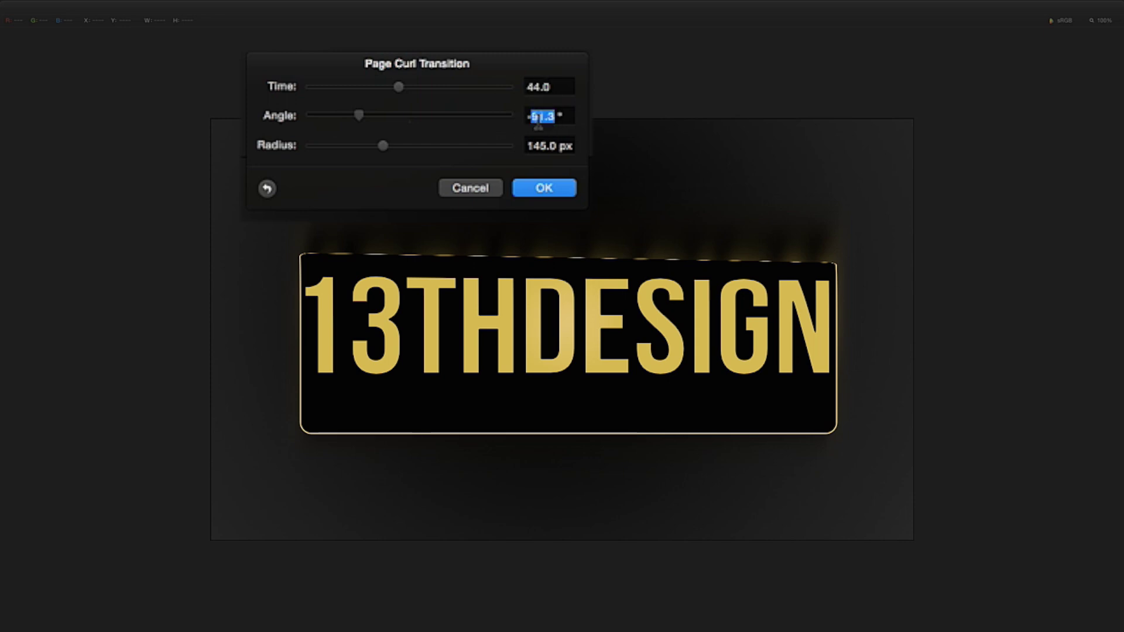
pyautogui.tripleClick(539, 118)
pyautogui.write('-32')
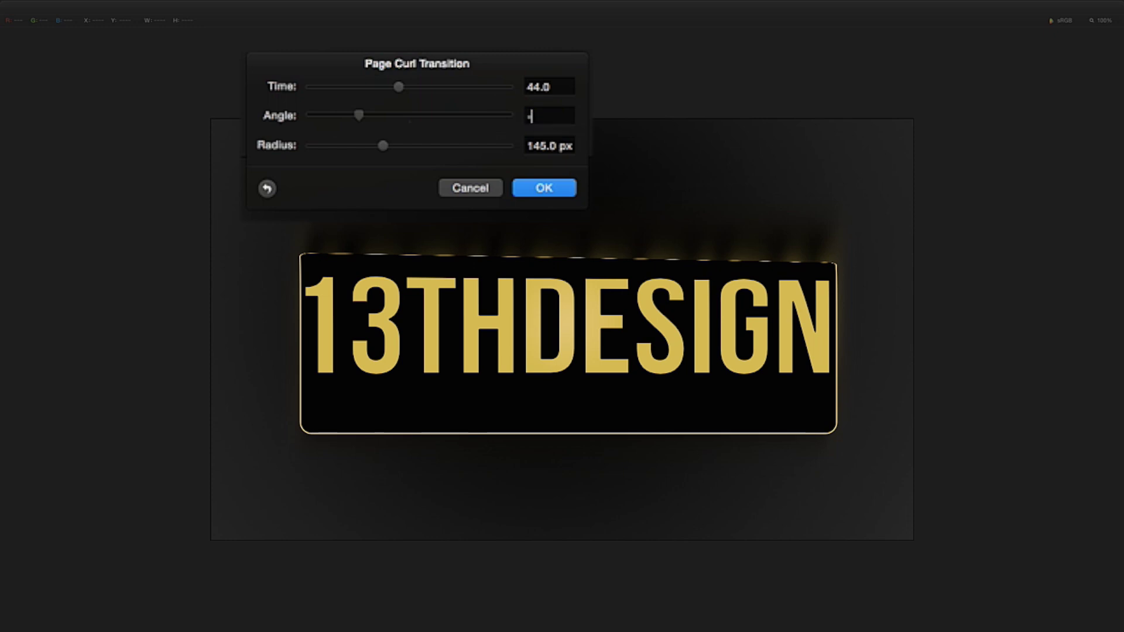
pyautogui.doubleClick(549, 145)
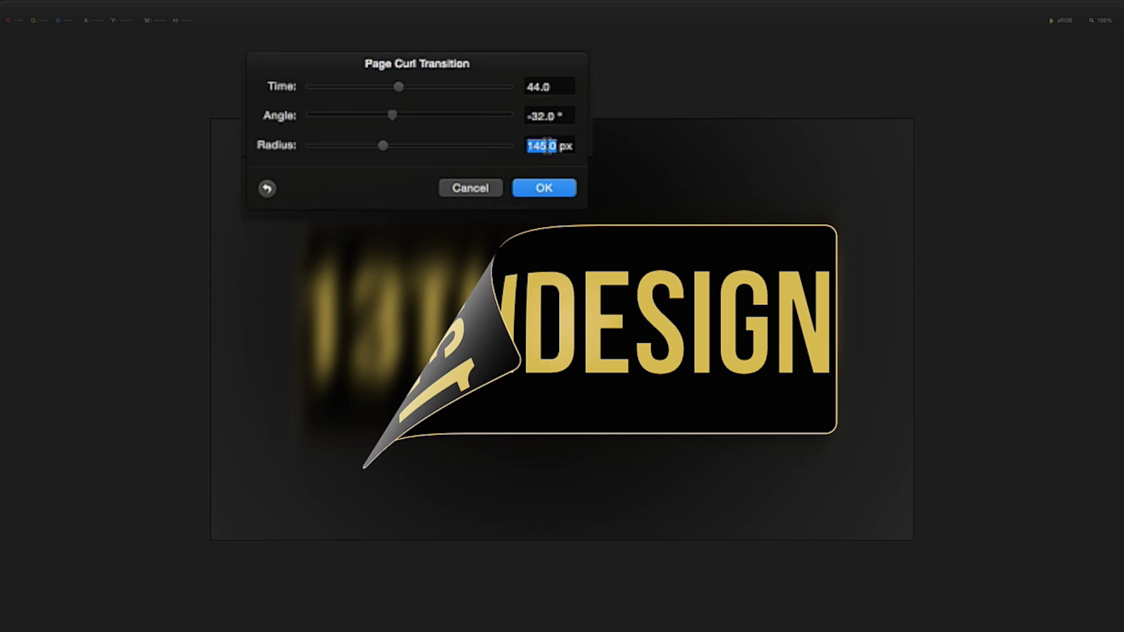
pyautogui.write('49.5')
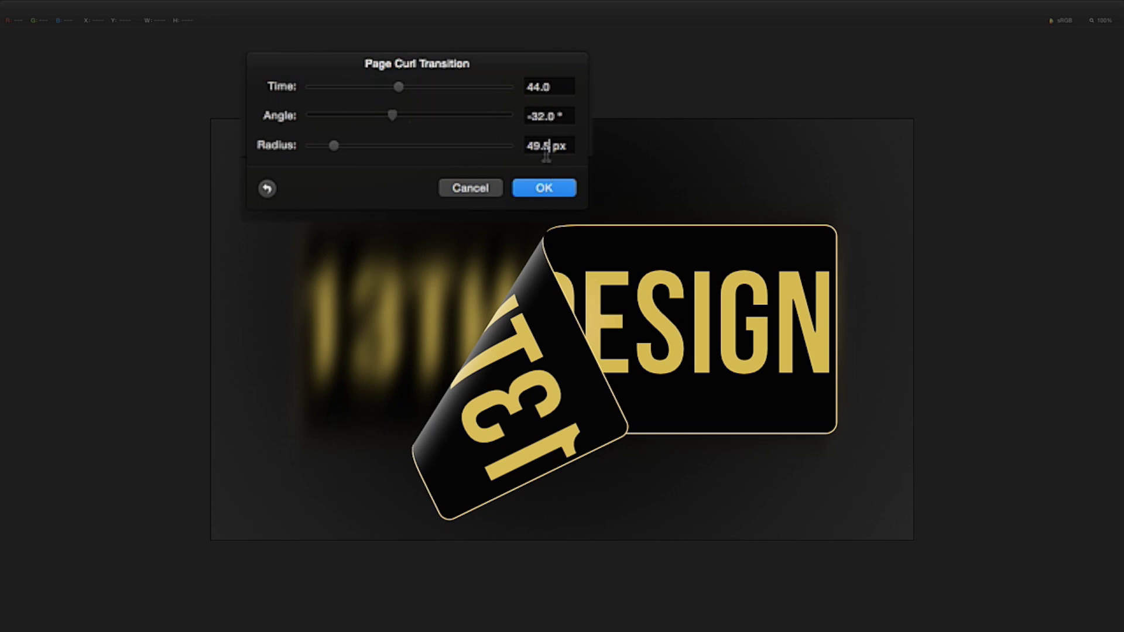
pyautogui.click(543, 187)
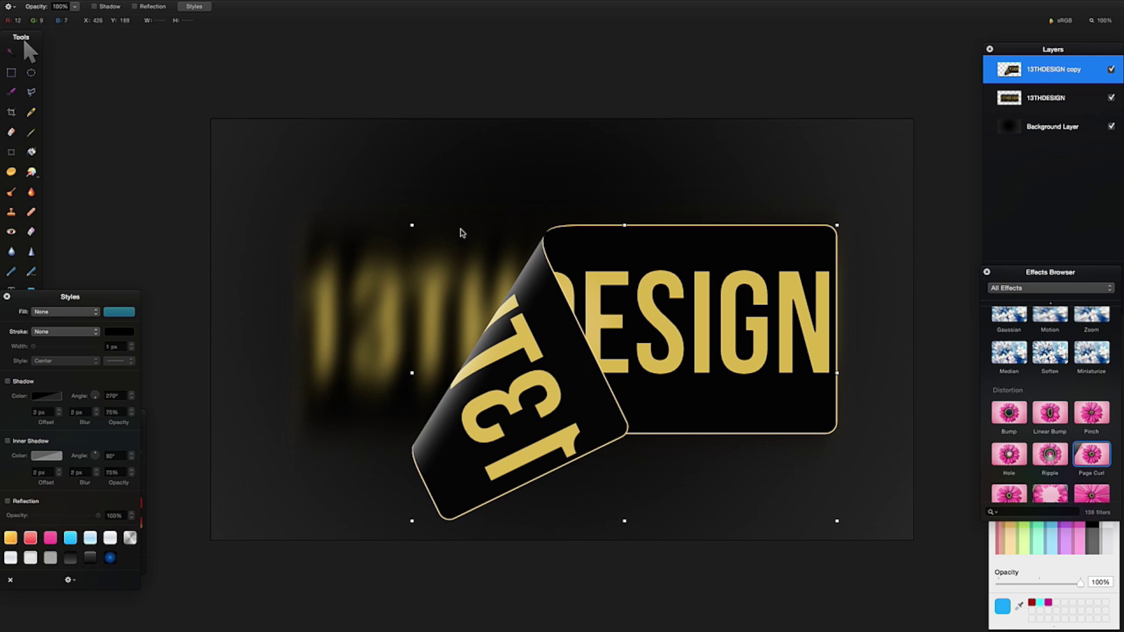
# Step: Toggle the blurred 13THDESIGN layer off and back on to compare the design, selecting the Background Layer in between
pyautogui.click(1111, 98)
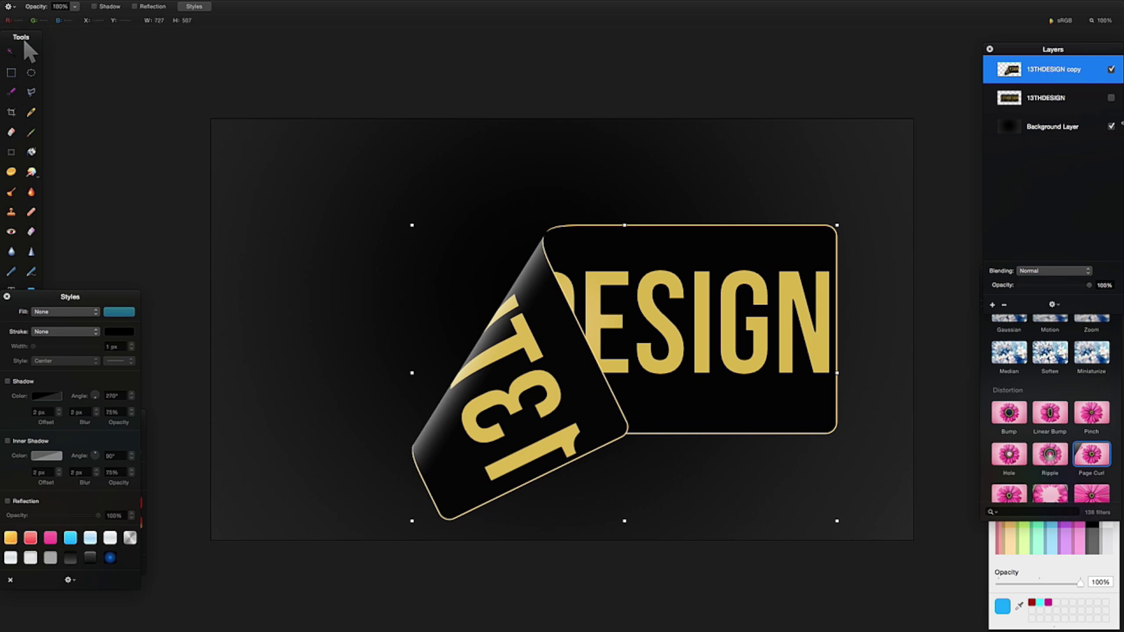
pyautogui.click(1054, 127)
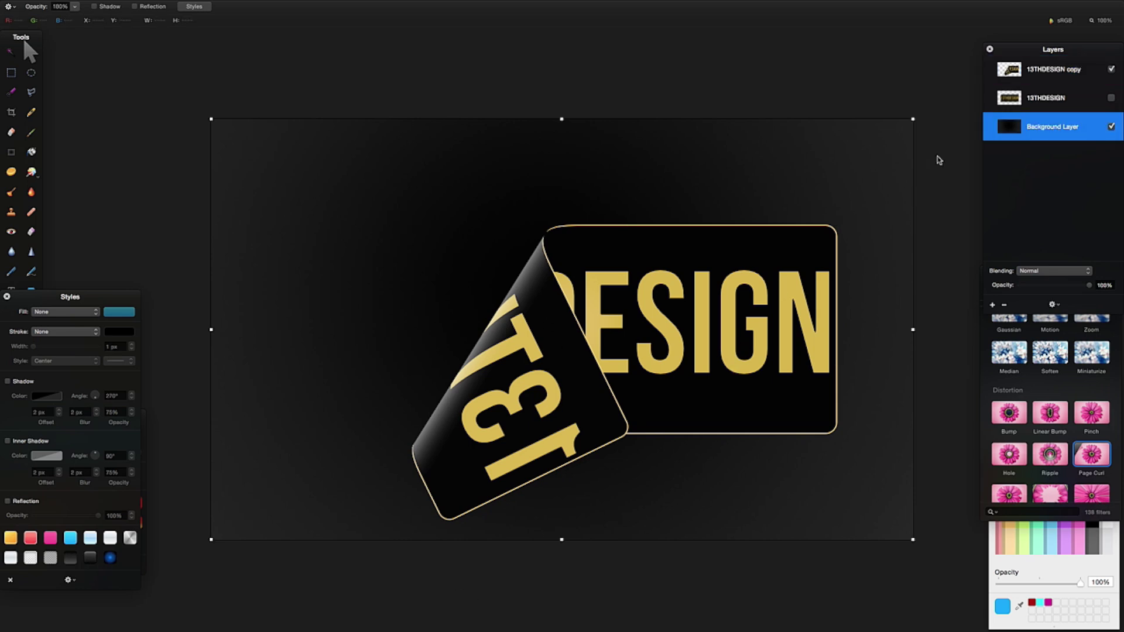
pyautogui.click(1111, 99)
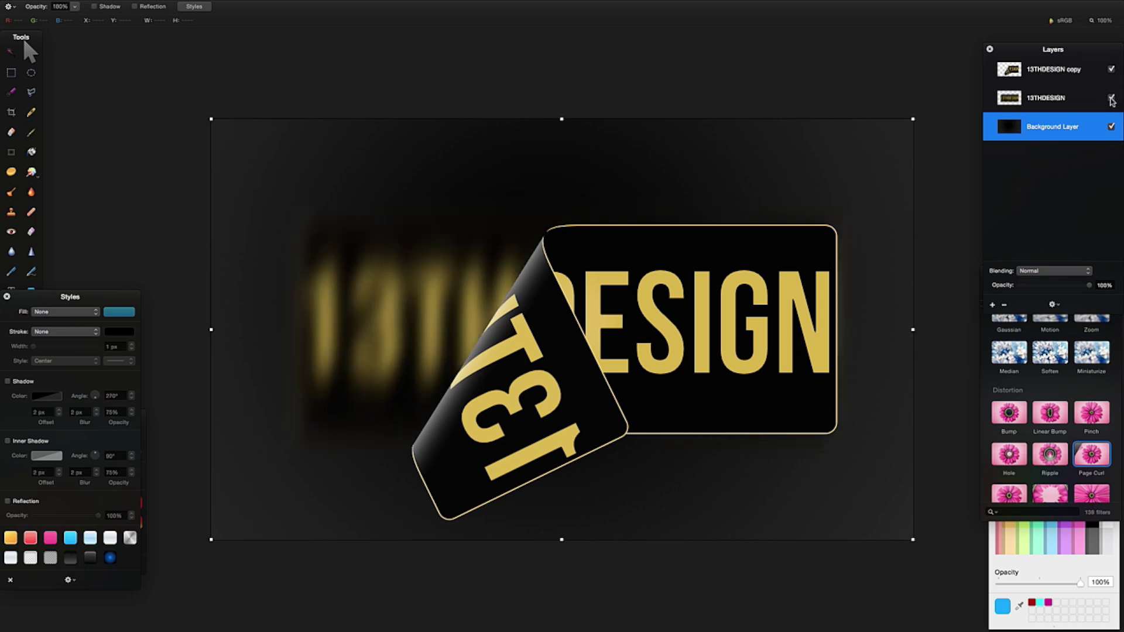